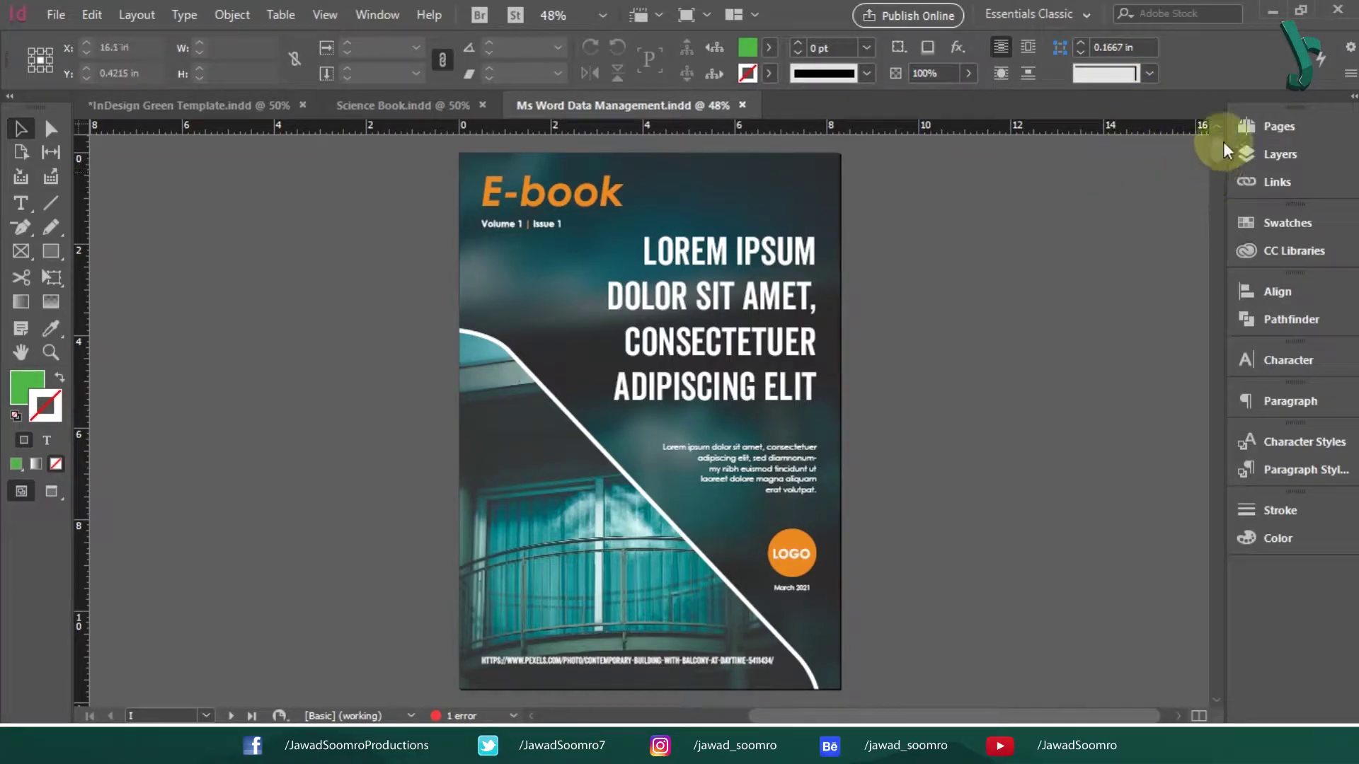
Scroll to the end of the Pages panel thumbnails and go to page 36, About the Authors
left_click(1252, 128)
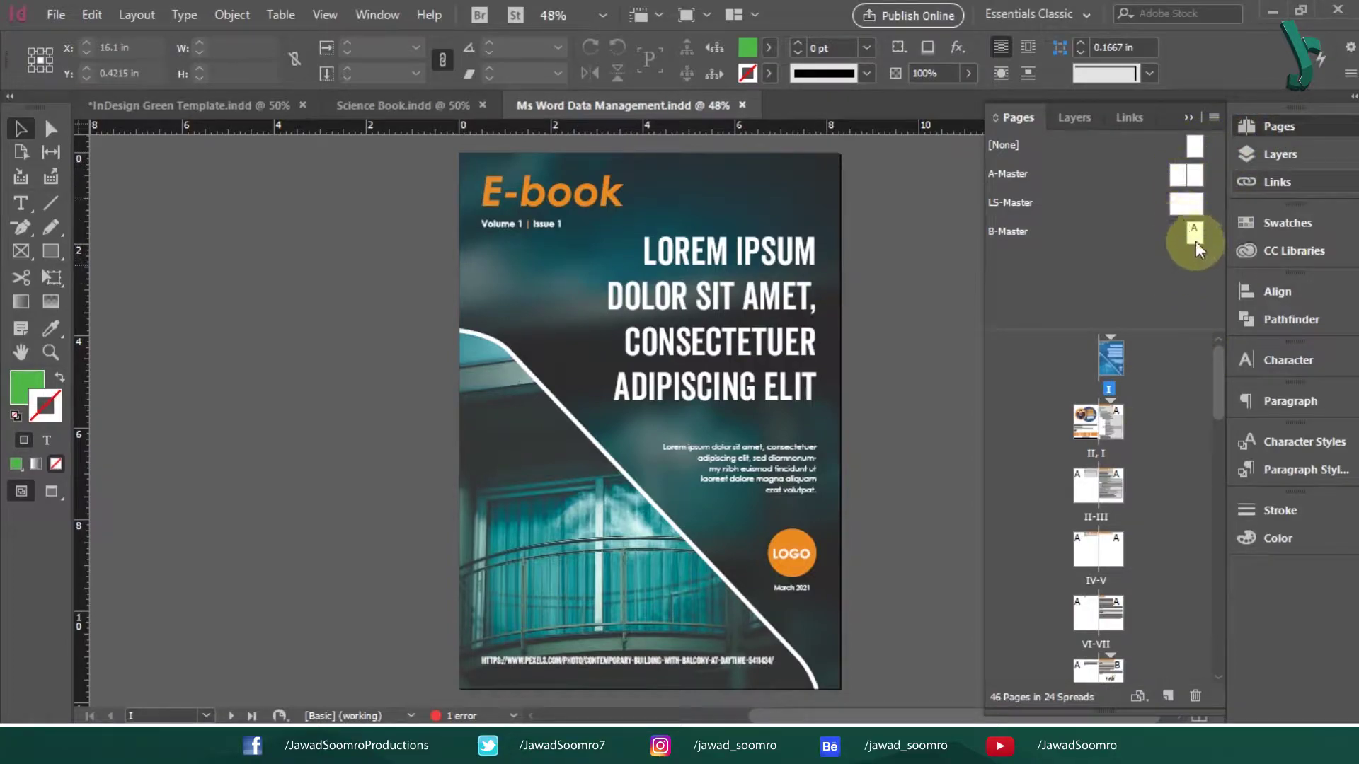
left_click_drag(1225, 359, 1218, 542)
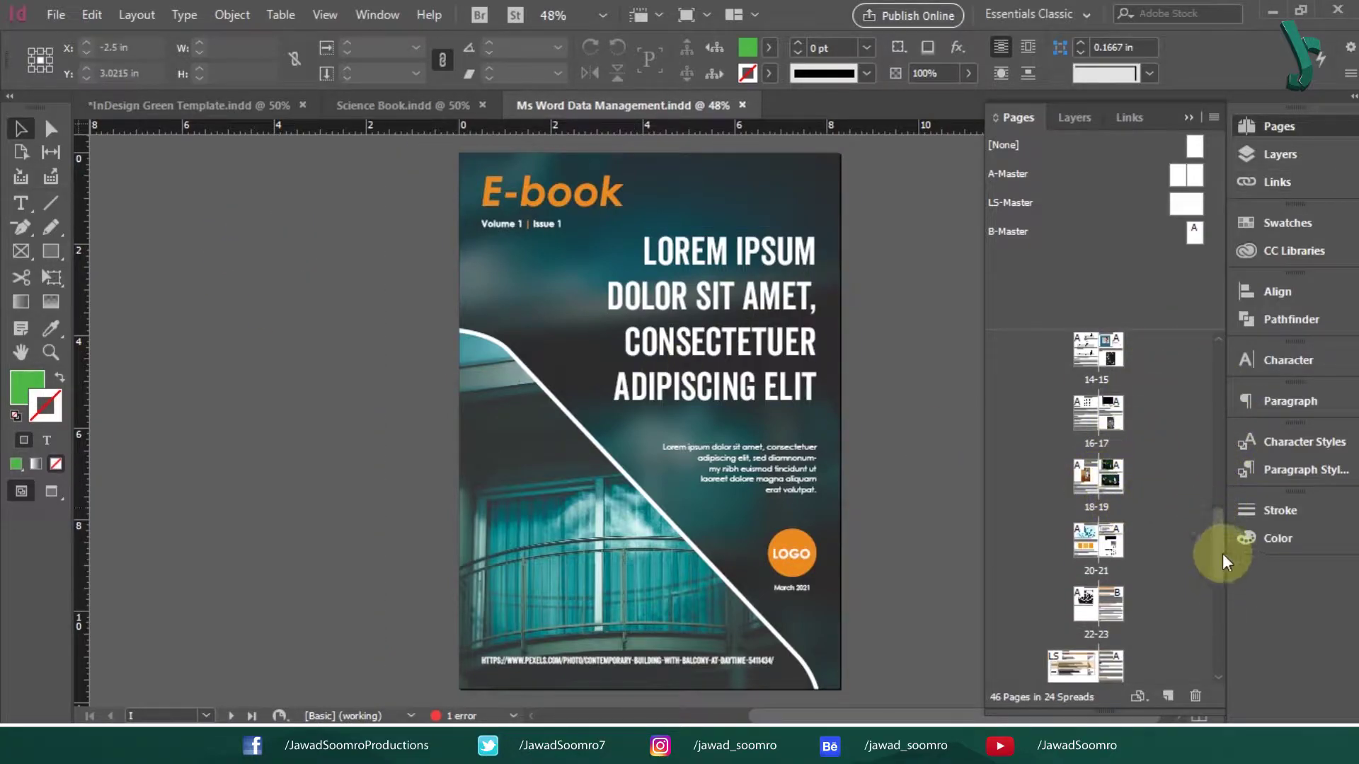
left_click_drag(1223, 554, 1220, 664)
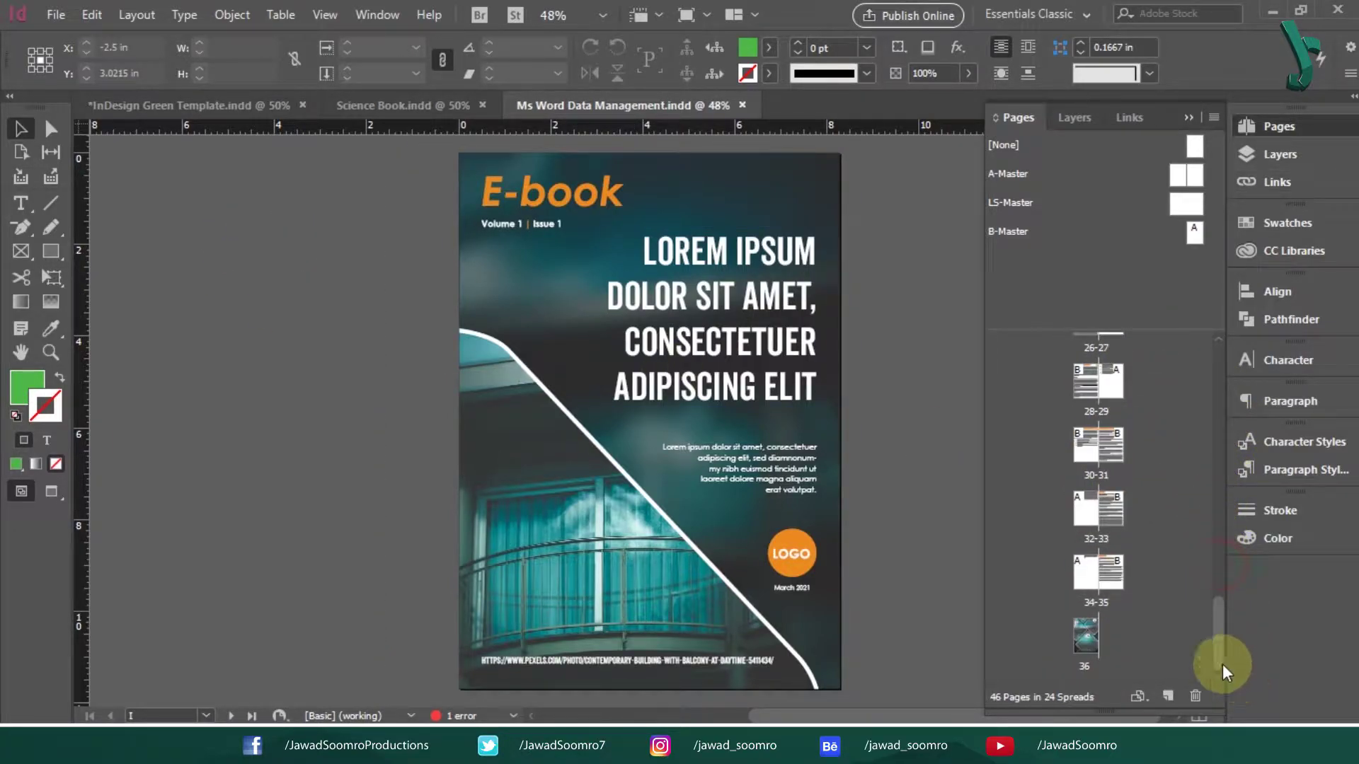
double_click(1086, 632)
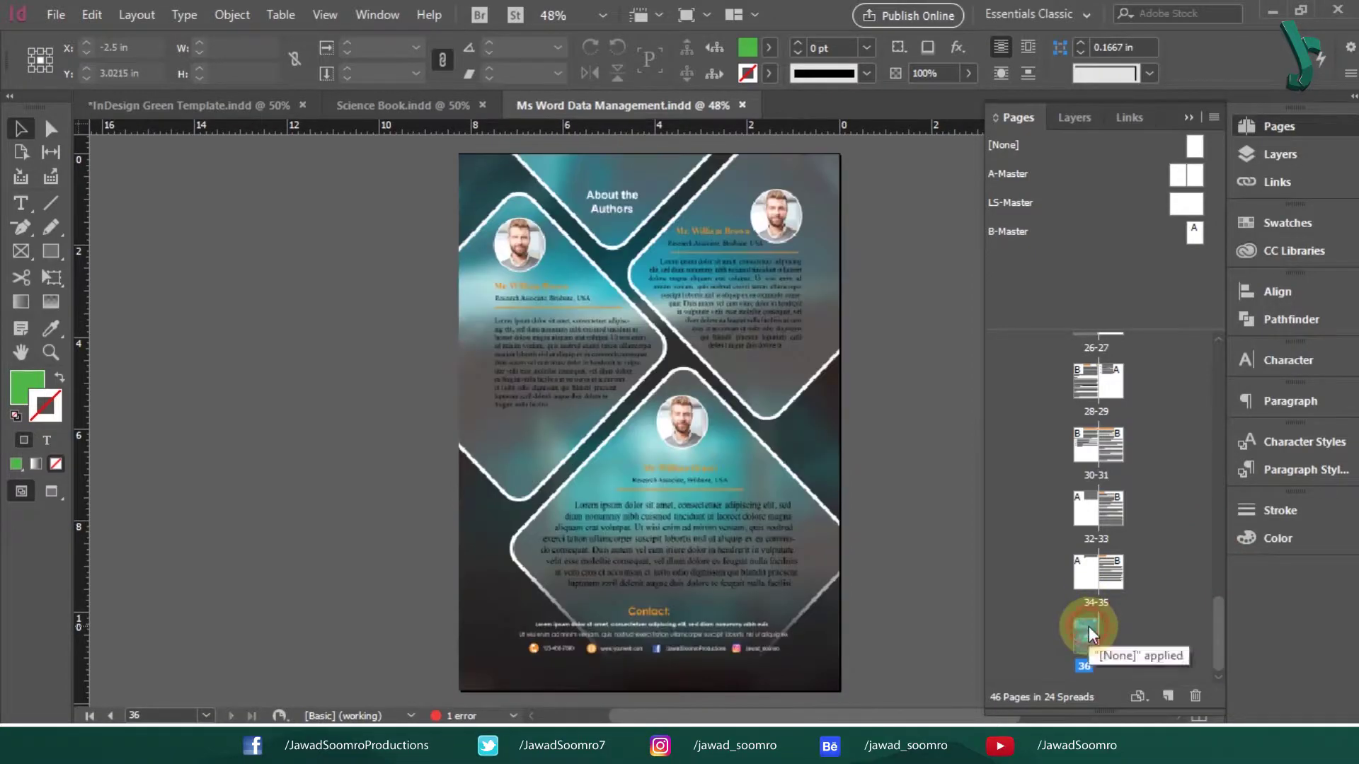
Browse the Science Book.indd pages, then switch to the InDesign Green Template.indd cover page
left_click(426, 107)
left_click(1200, 116)
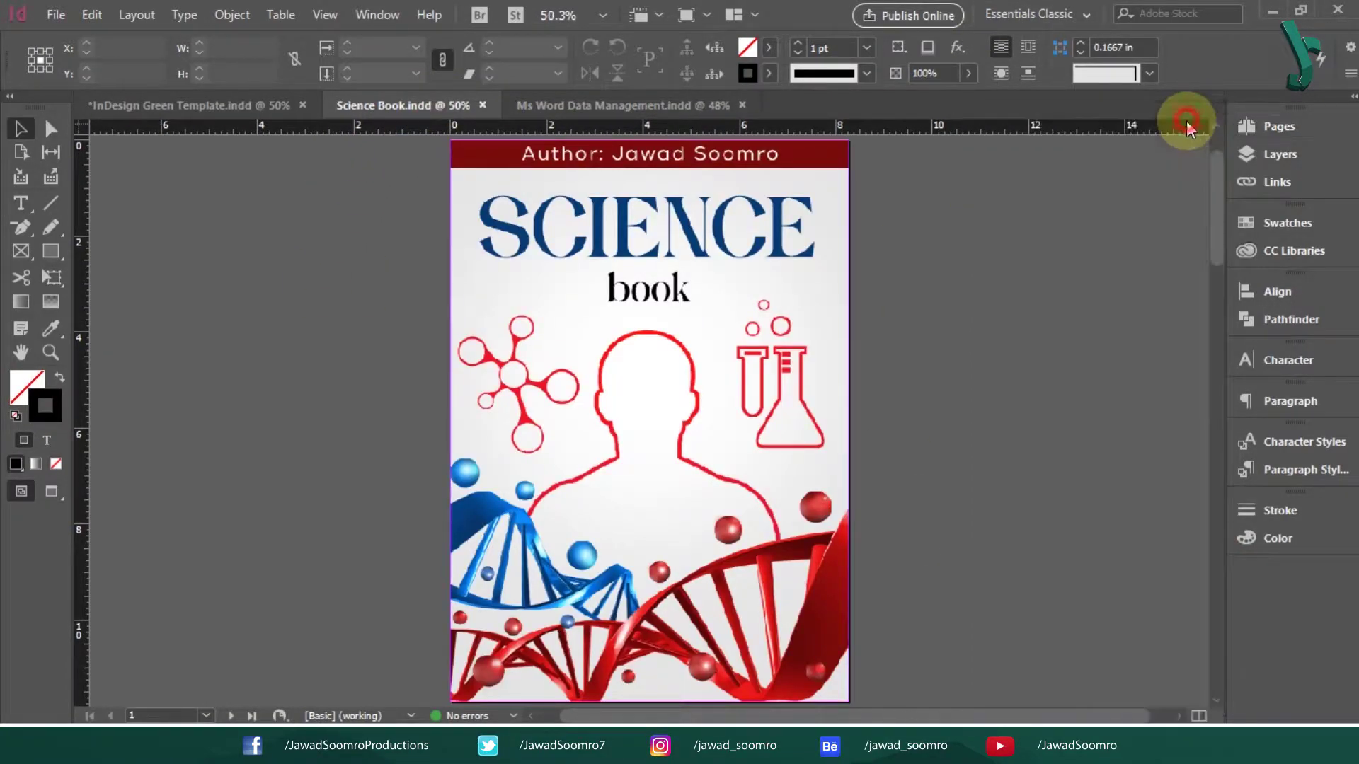
scroll(1232, 283, "down", 10)
scroll(1245, 414, "down", 10)
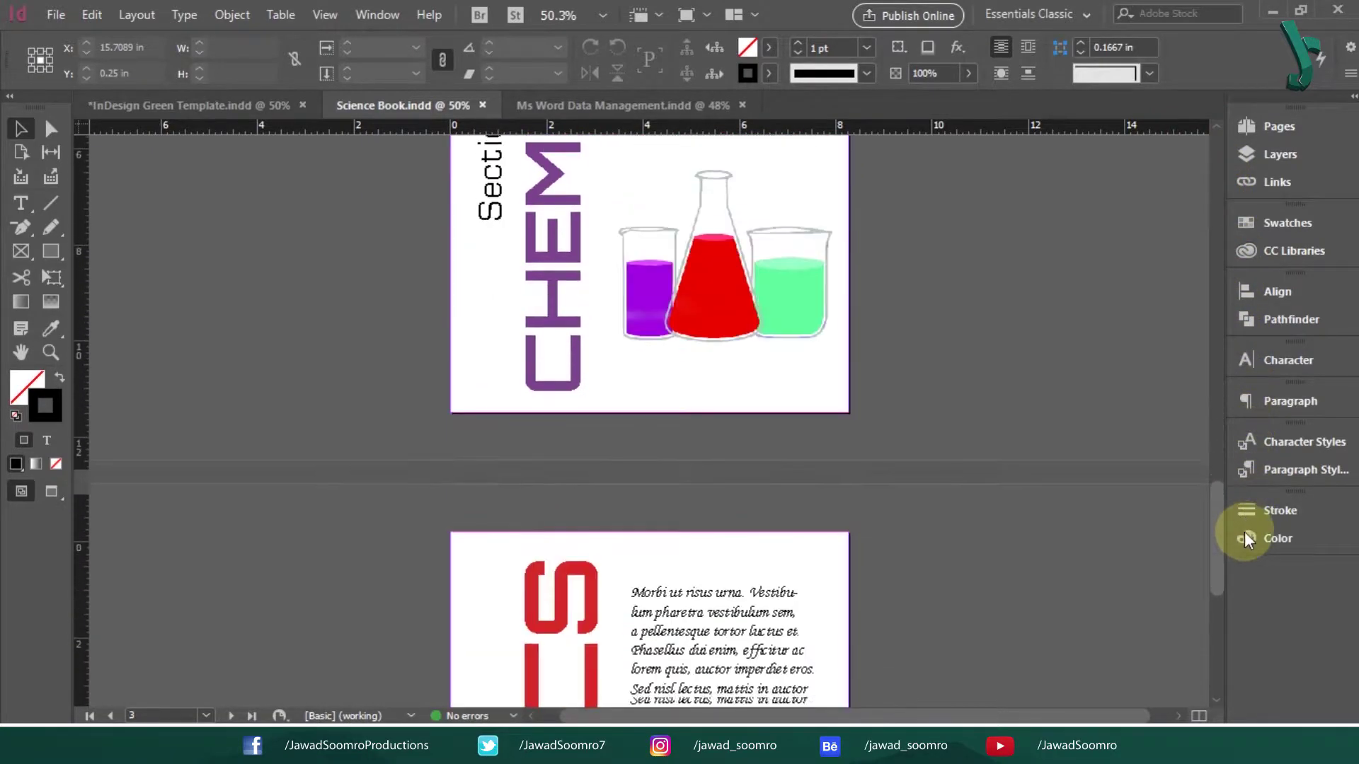
scroll(1240, 555, "up", 8)
mouse_move(1240, 556)
left_mouse_down()
mouse_move(1221, 394)
mouse_move(1229, 325)
left_mouse_up()
left_click_drag(1220, 551, 1222, 235)
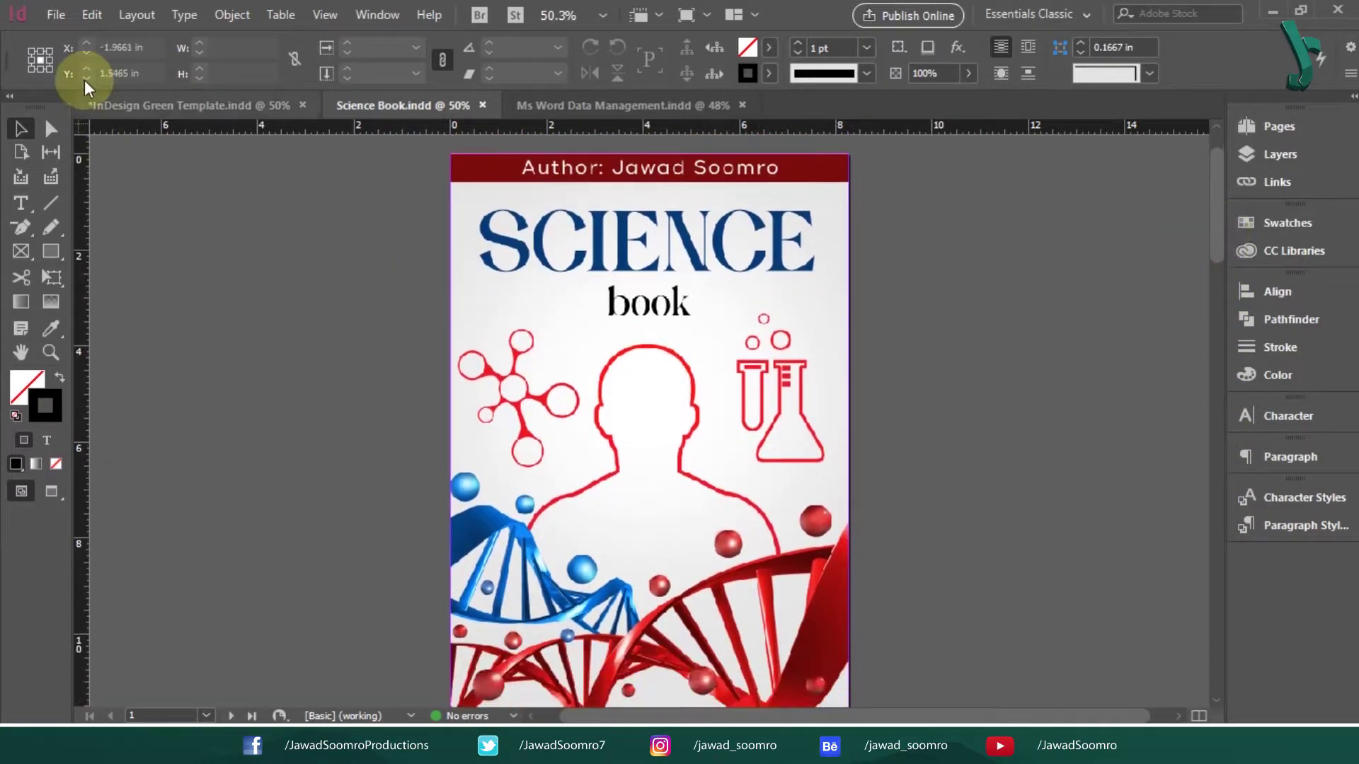
left_click(152, 105)
left_click_drag(1218, 212, 1169, 177)
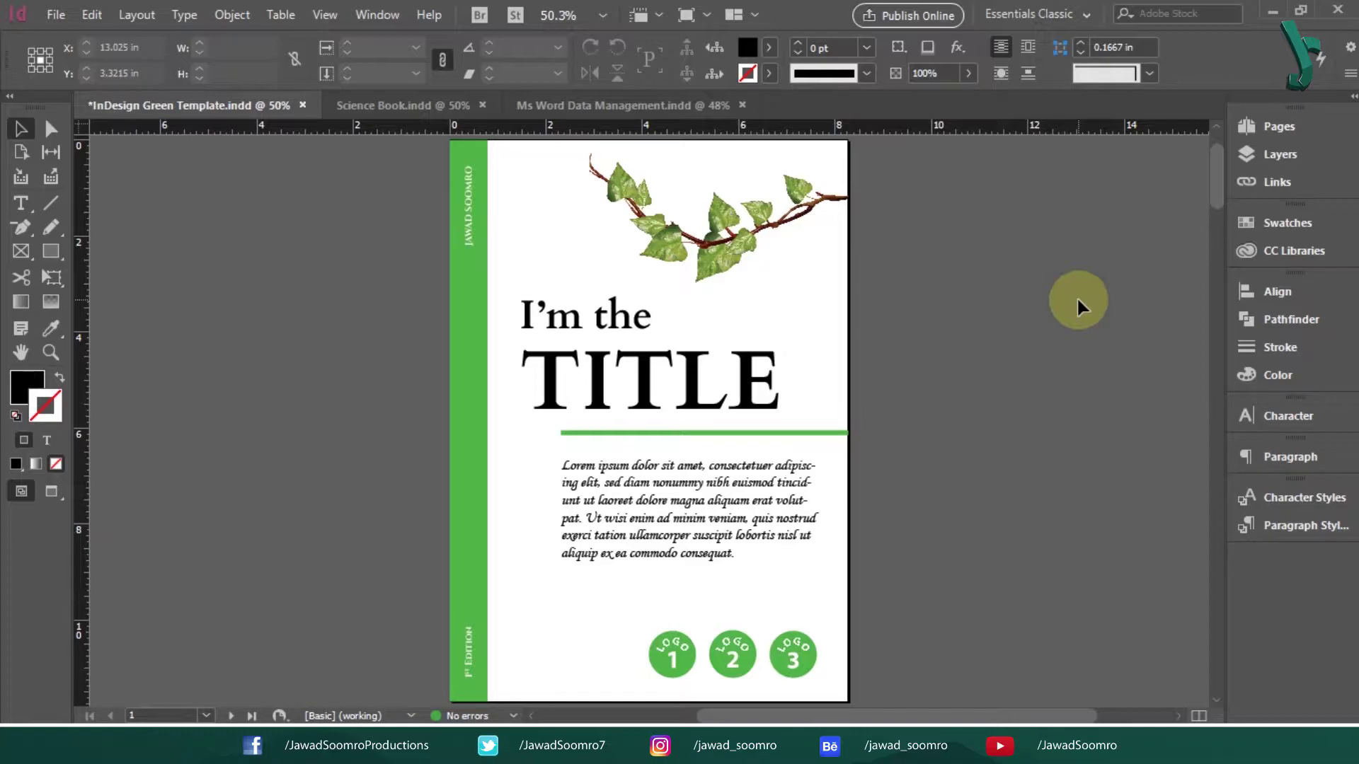
Open the A-Cover Page master and trial-move its green side bar, ivy image and green line
left_click(1279, 127)
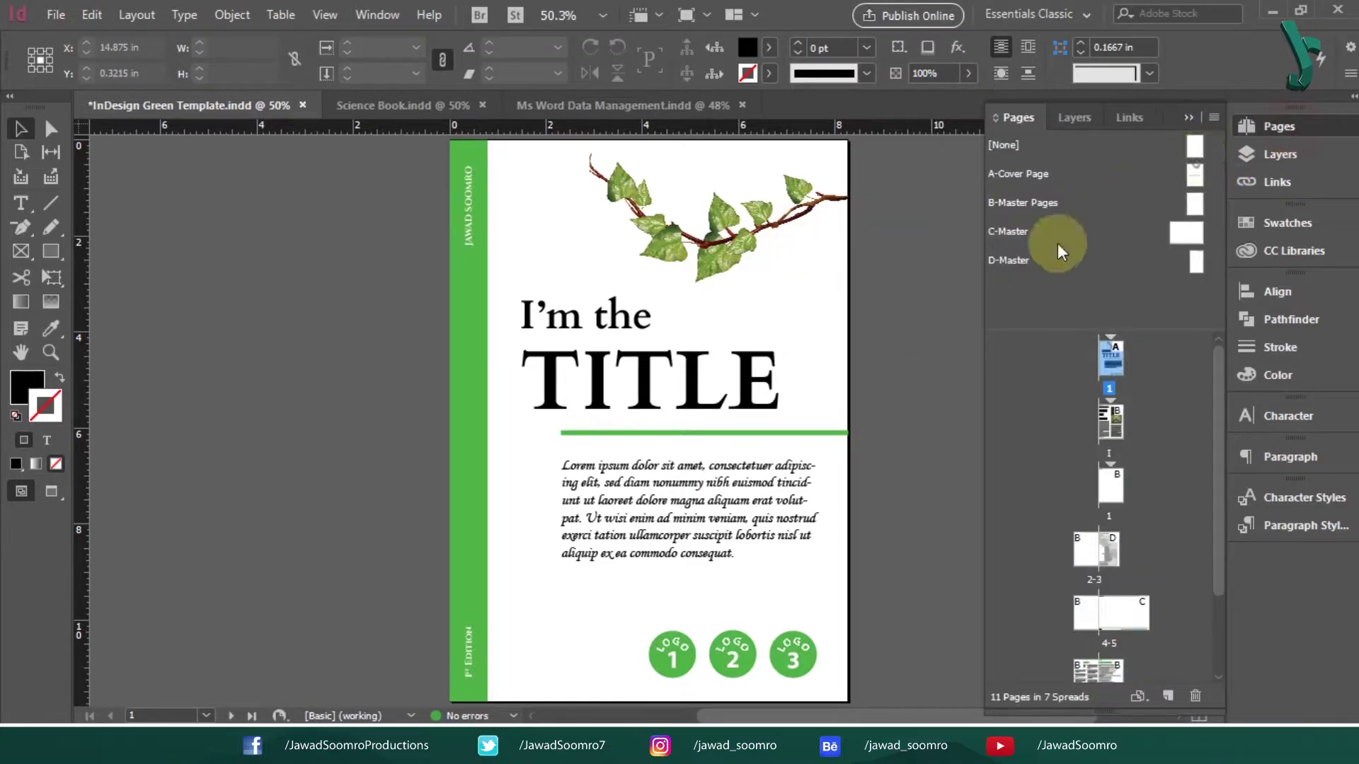
double_click(1197, 180)
left_click_drag(477, 321, 344, 333)
left_click_drag(741, 221, 936, 223)
left_click_drag(712, 430, 879, 470)
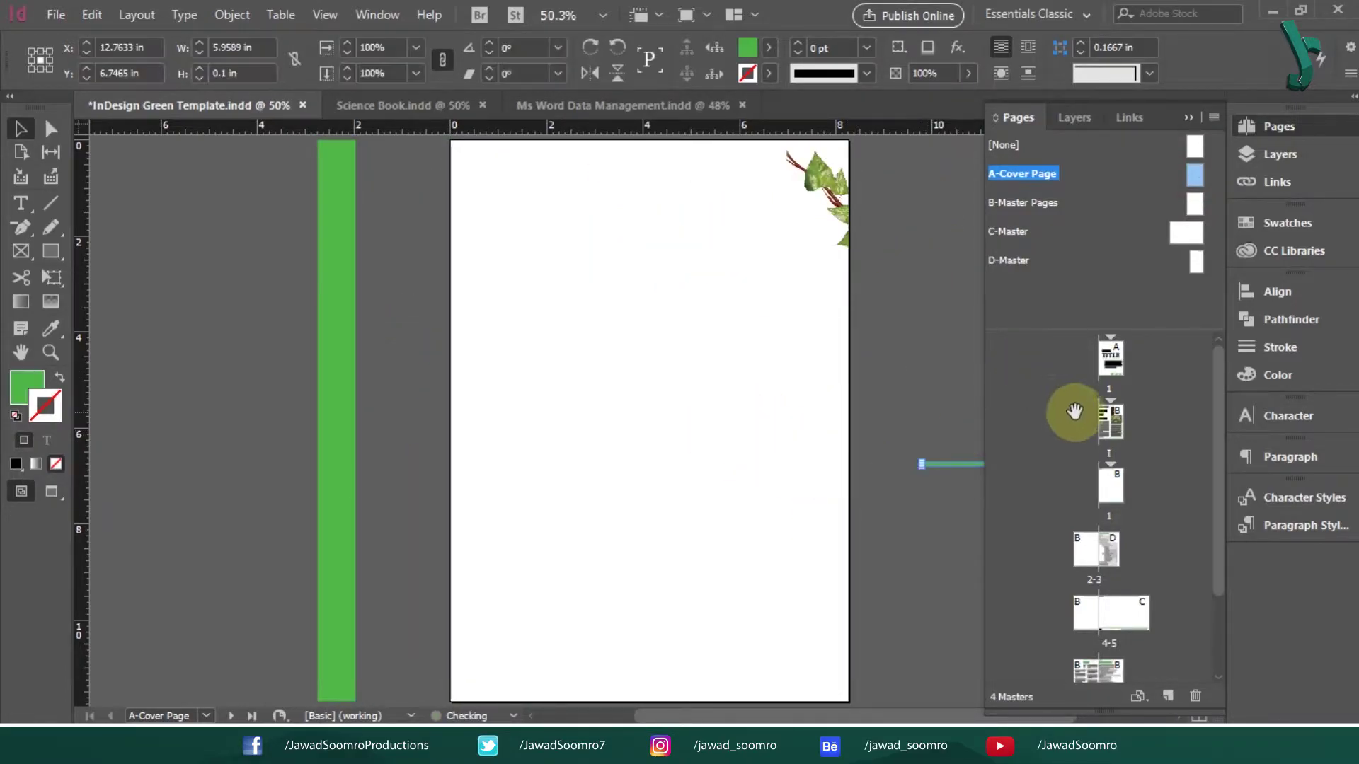
double_click(1110, 358)
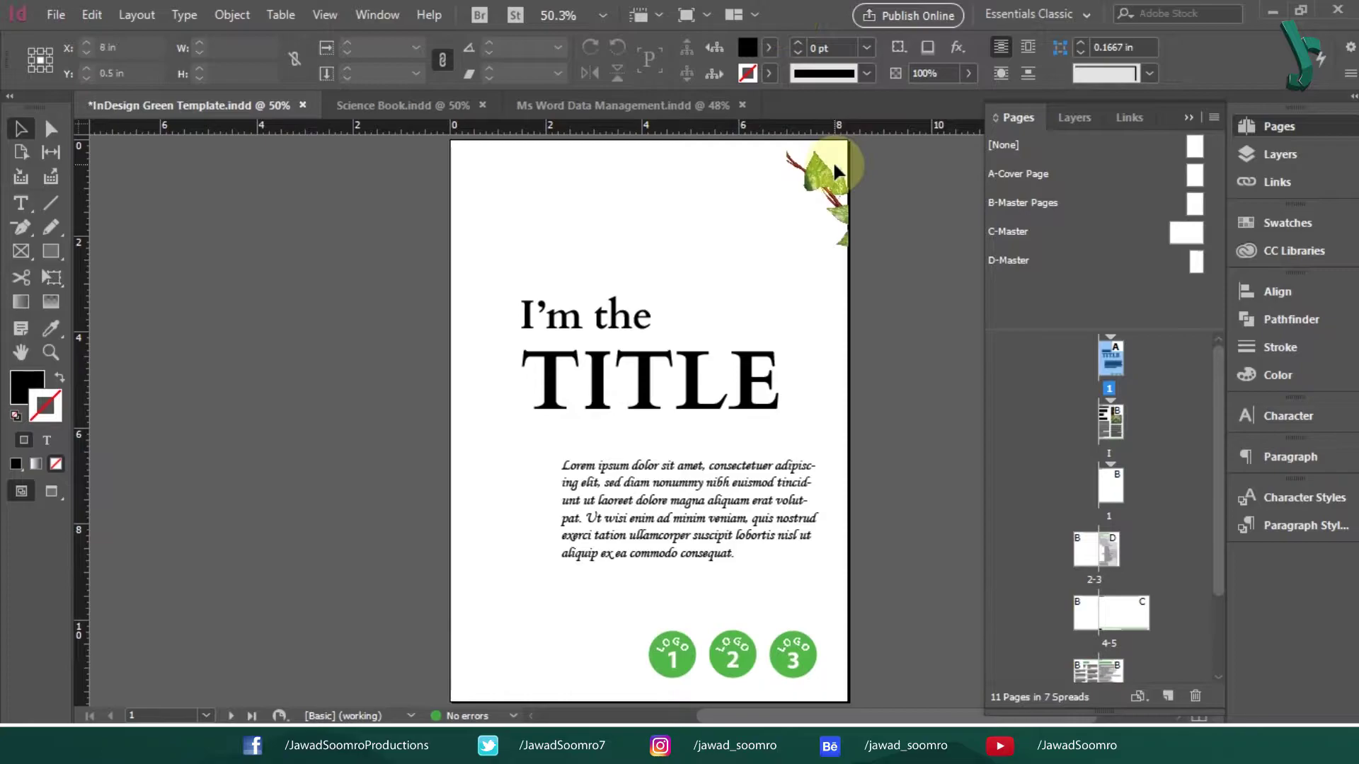
Undo the moves on A-Cover Page and reopen the restored master with the Pages panel collapsed
double_click(1184, 188)
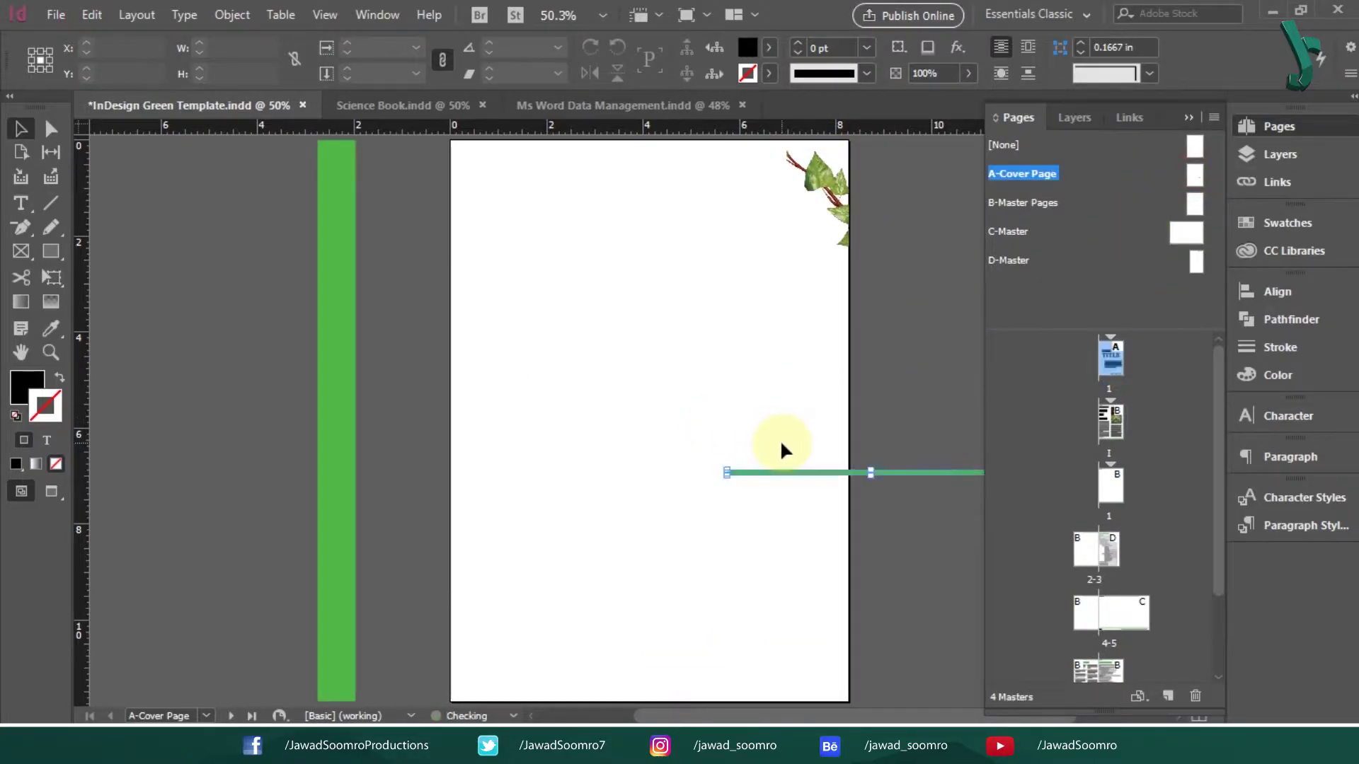
key("ctrl+z")
key("ctrl+z")
key("ctrl+z")
key("ctrl+z")
double_click(1111, 357)
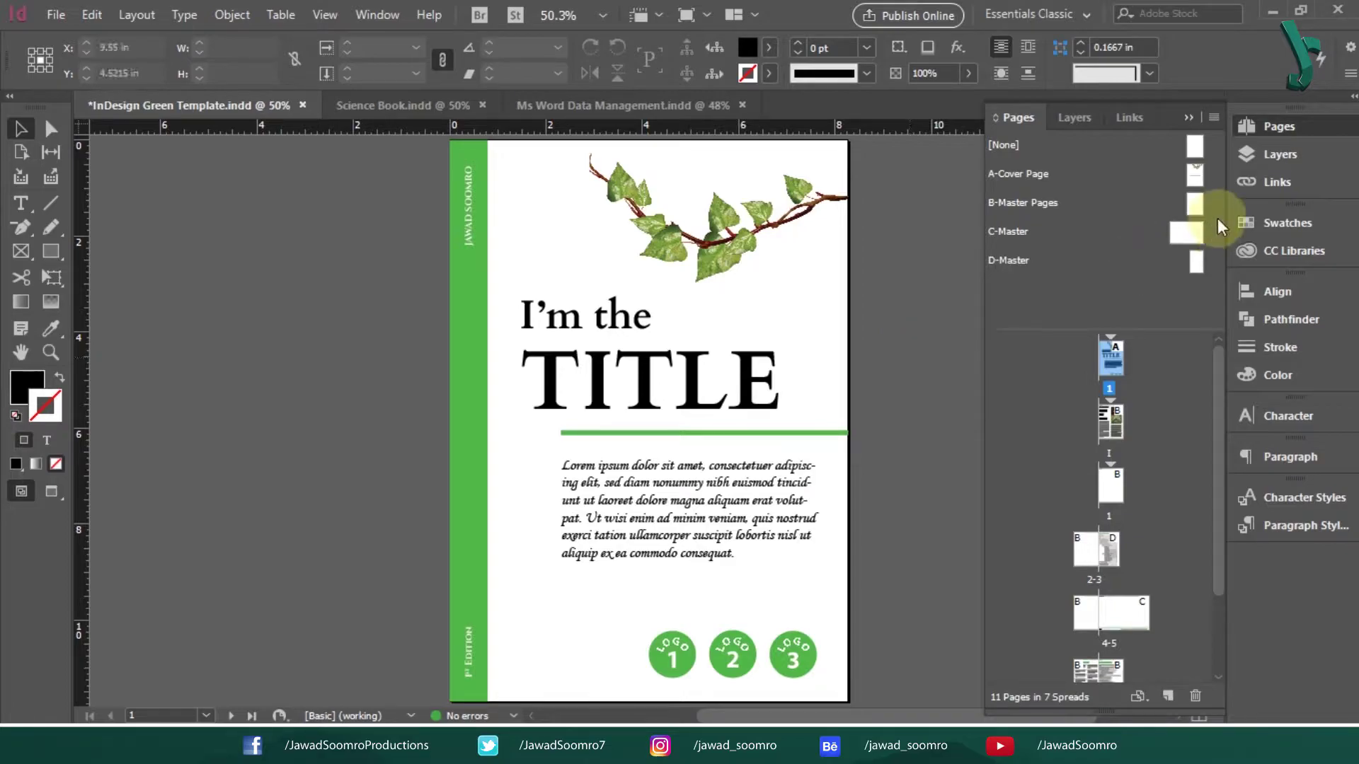
double_click(1195, 174)
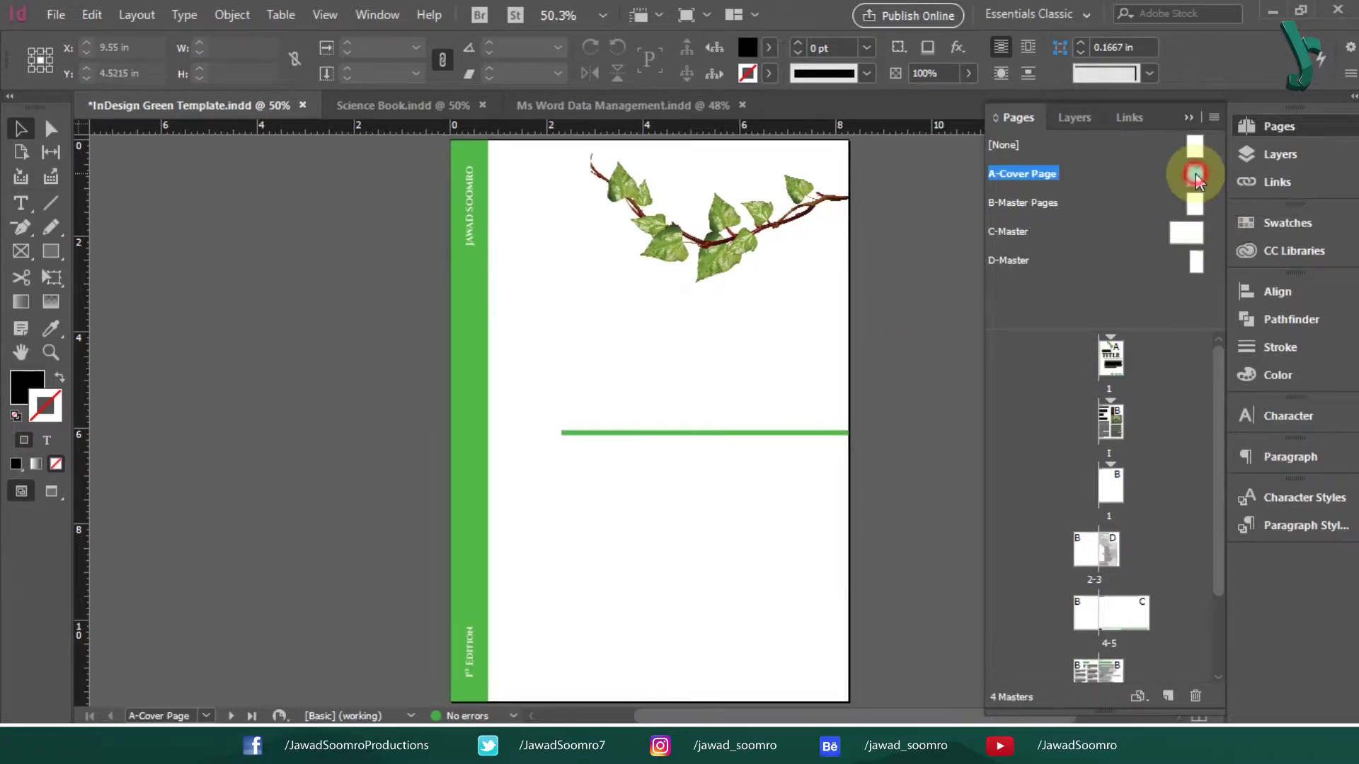
left_click(1187, 118)
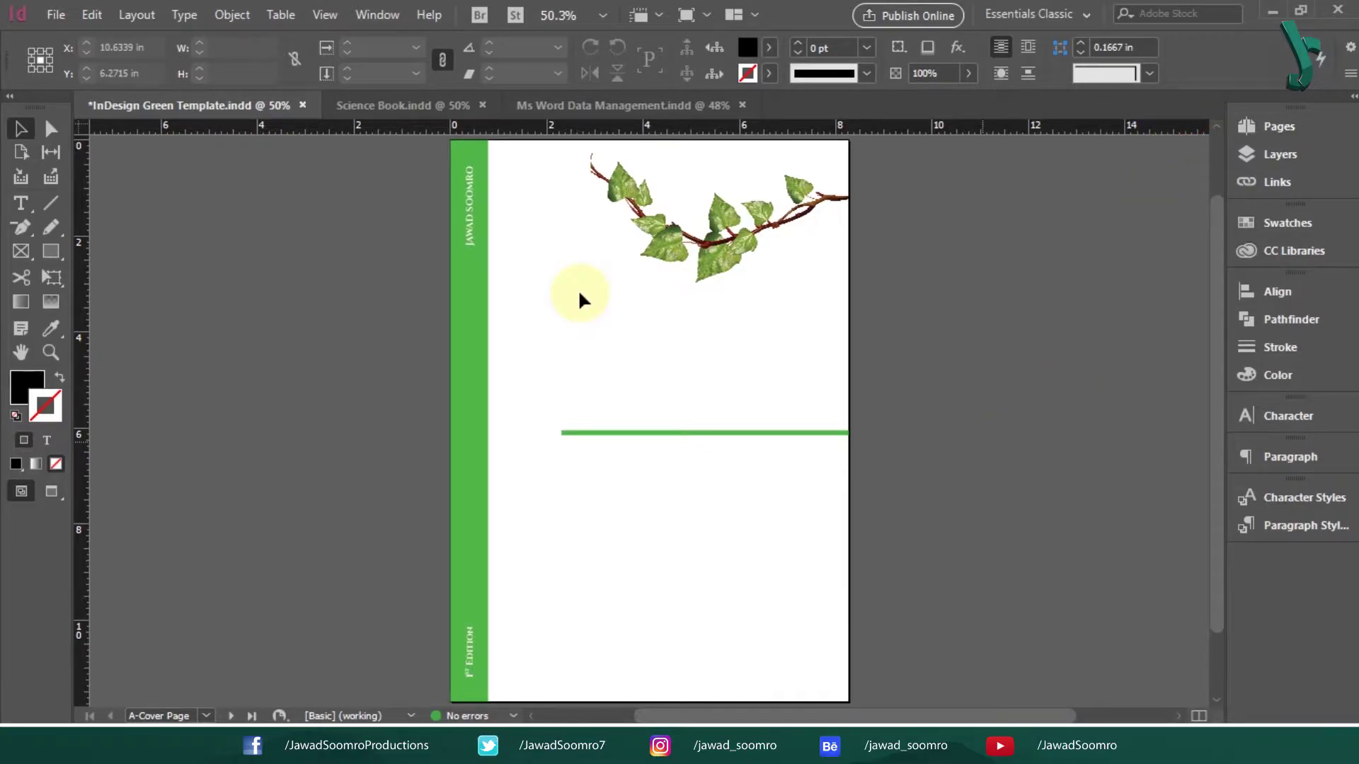
left_click(373, 15)
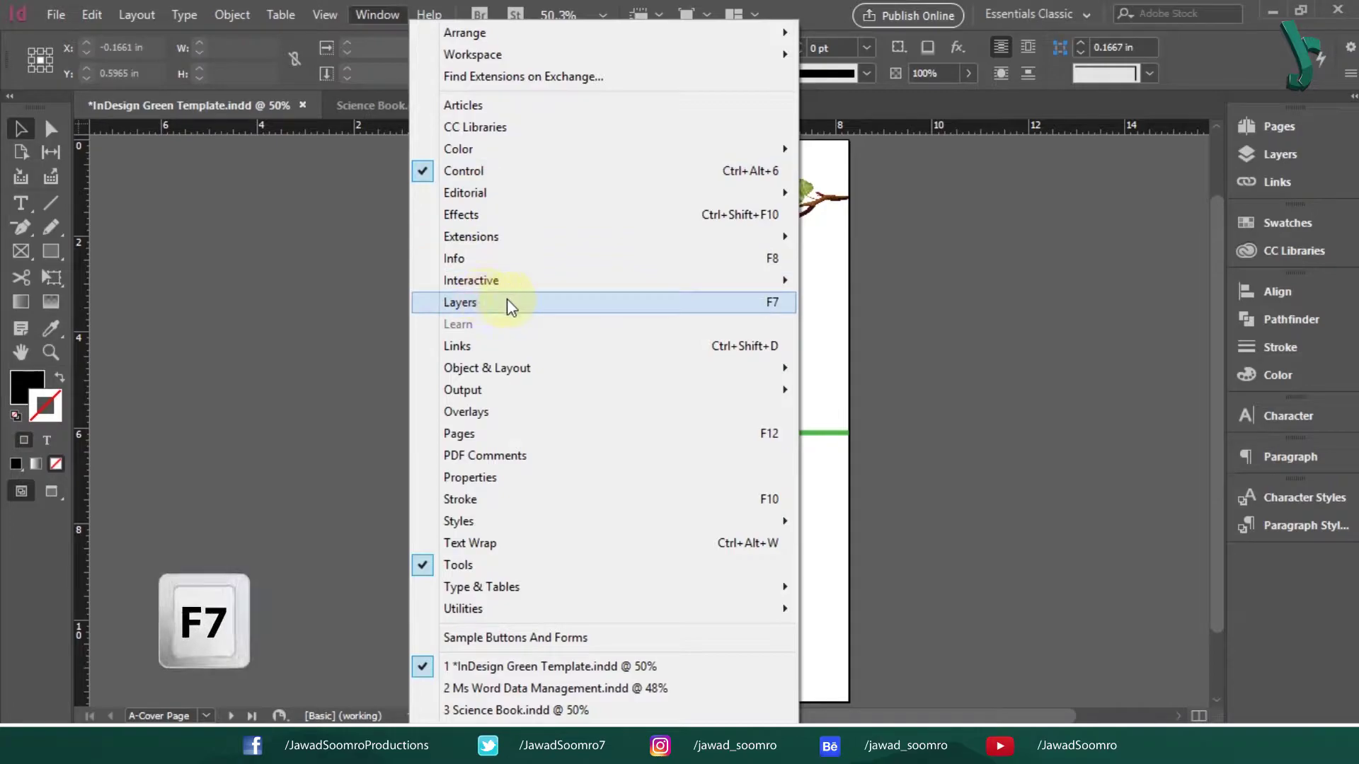
In the Layers panel, toggle Layer 1, ivy clipart, 1st Edition text, green line and side bar off and on
left_click(789, 304)
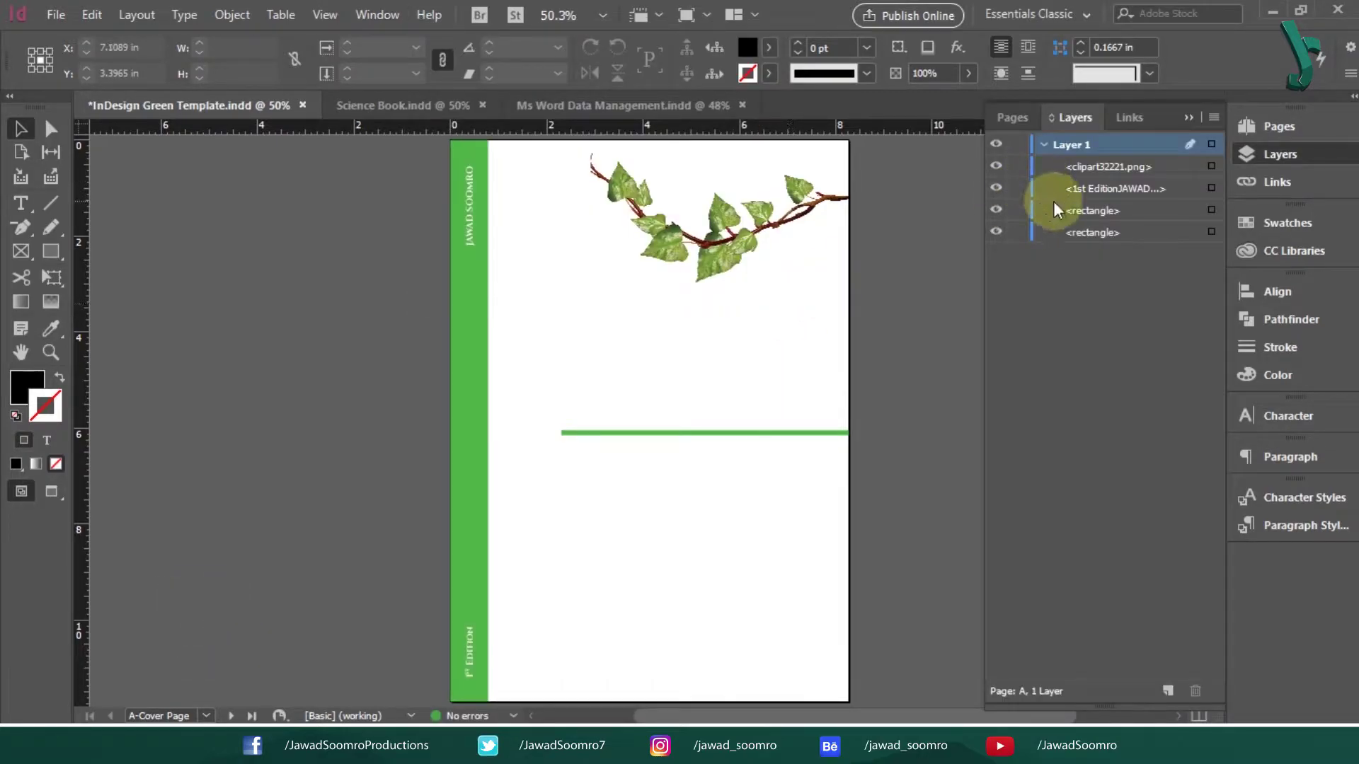
left_click(997, 145)
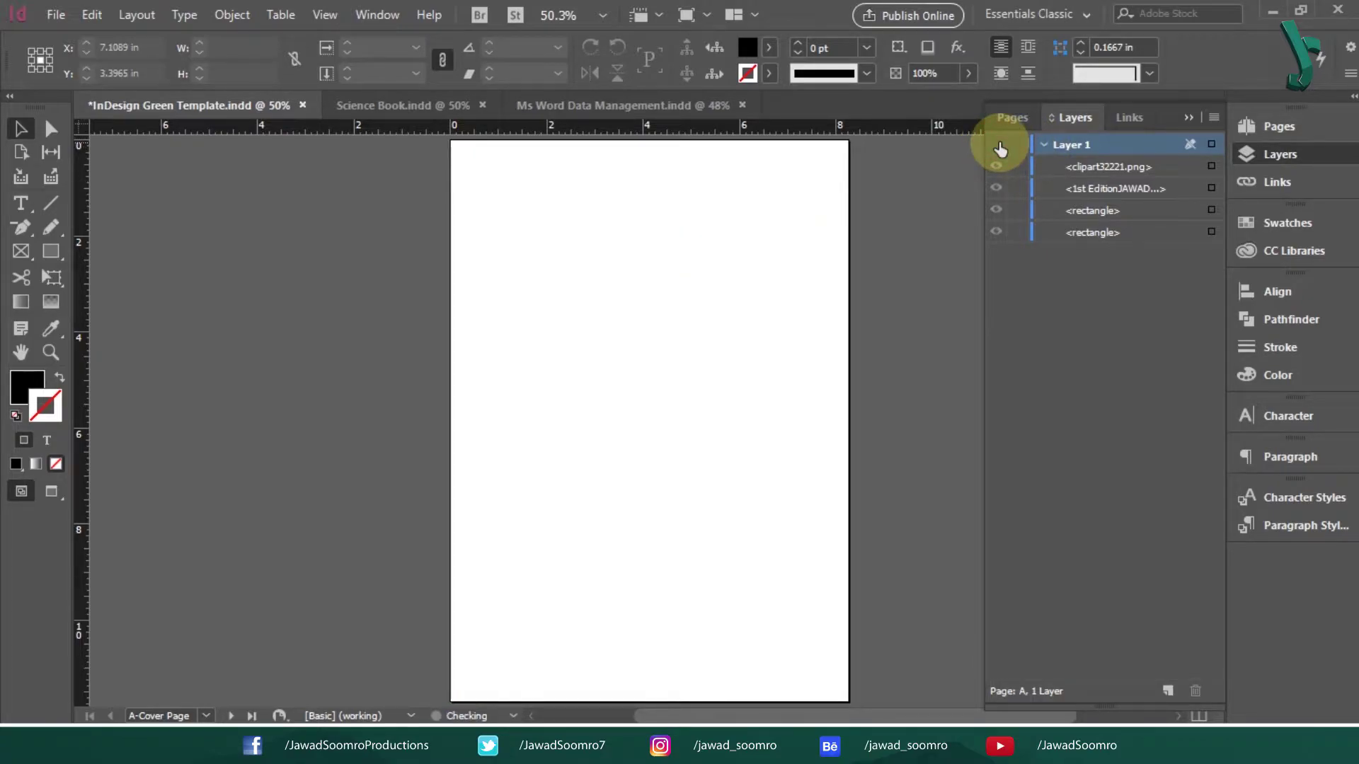
left_click(997, 145)
left_click(996, 166)
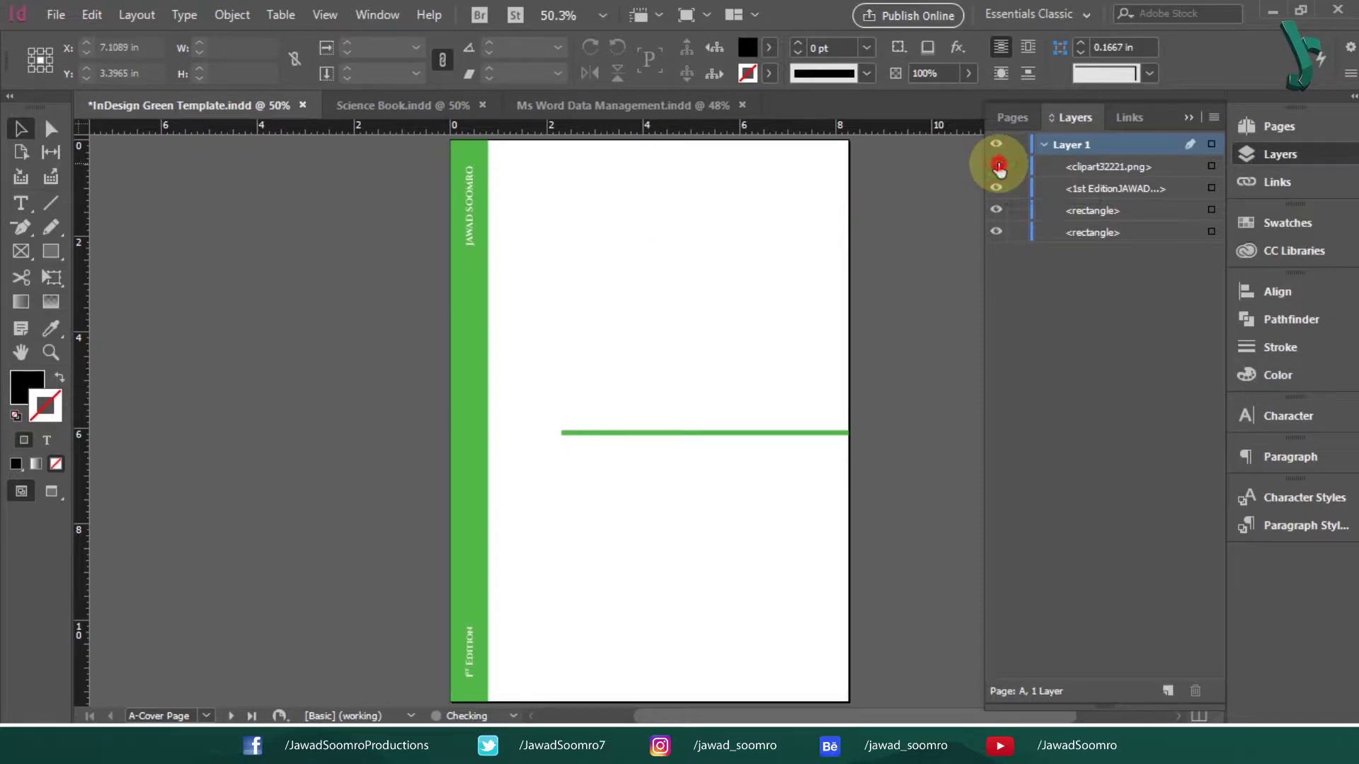
left_click(998, 167)
left_click(998, 188)
left_click(998, 189)
left_click(999, 213)
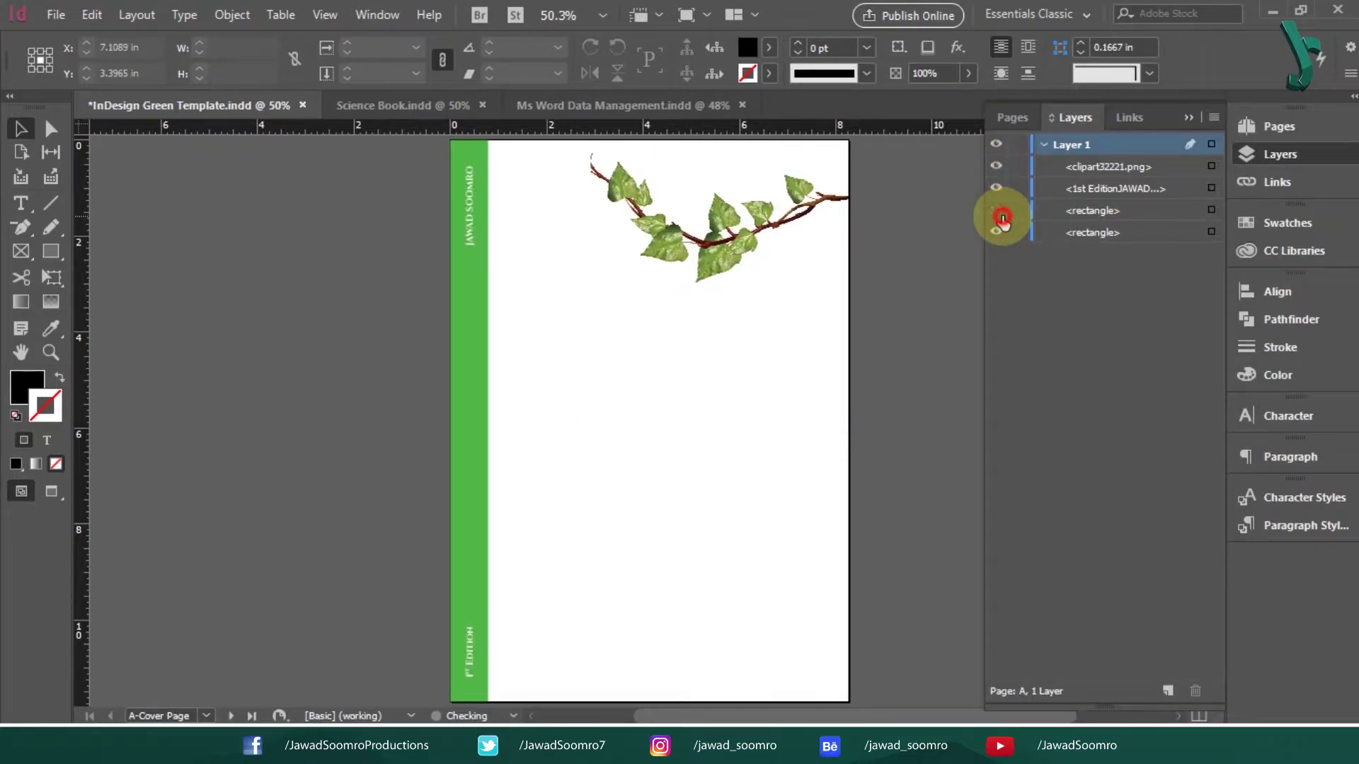
left_click(1000, 212)
left_click(998, 232)
left_click(999, 234)
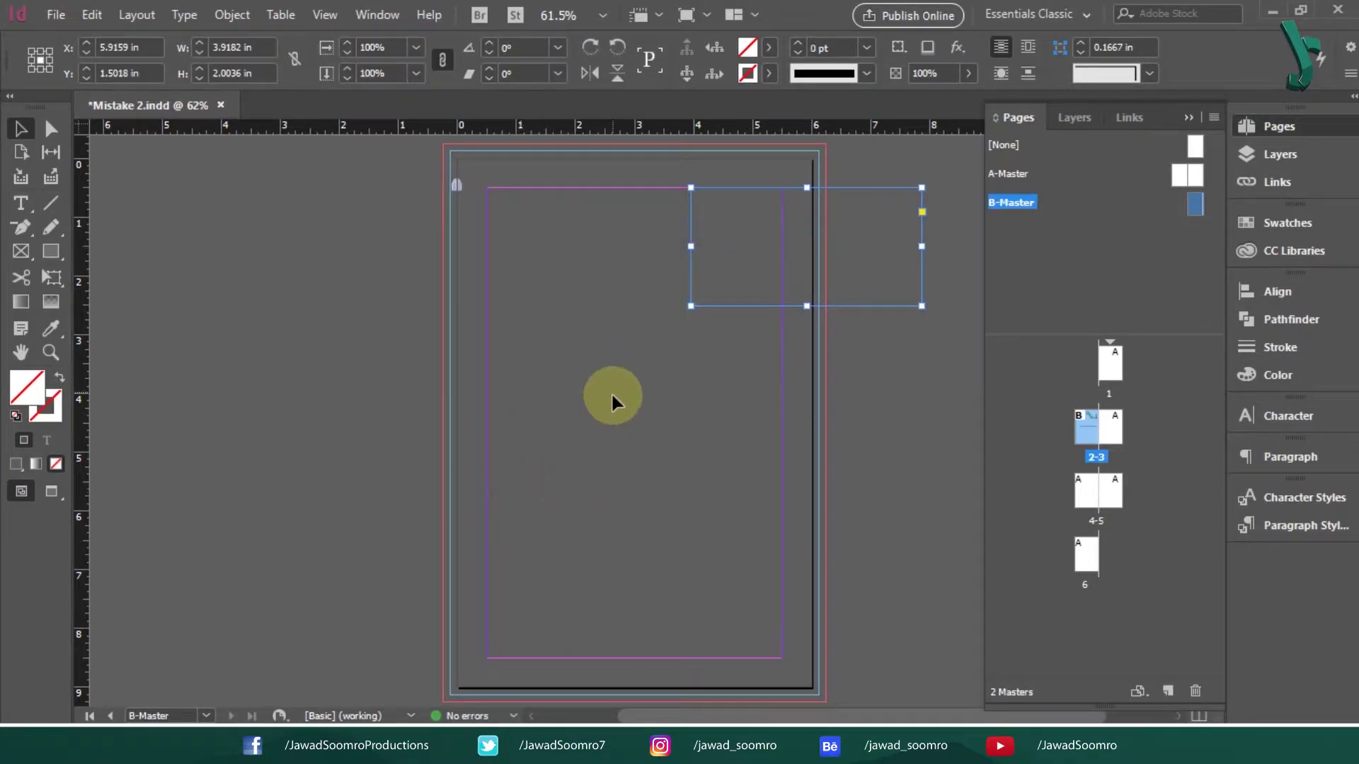
Shift the B-Master frame to the left, then view spread 2-3
left_click(615, 405)
left_click(804, 243)
left_click_drag(891, 212, 823, 217)
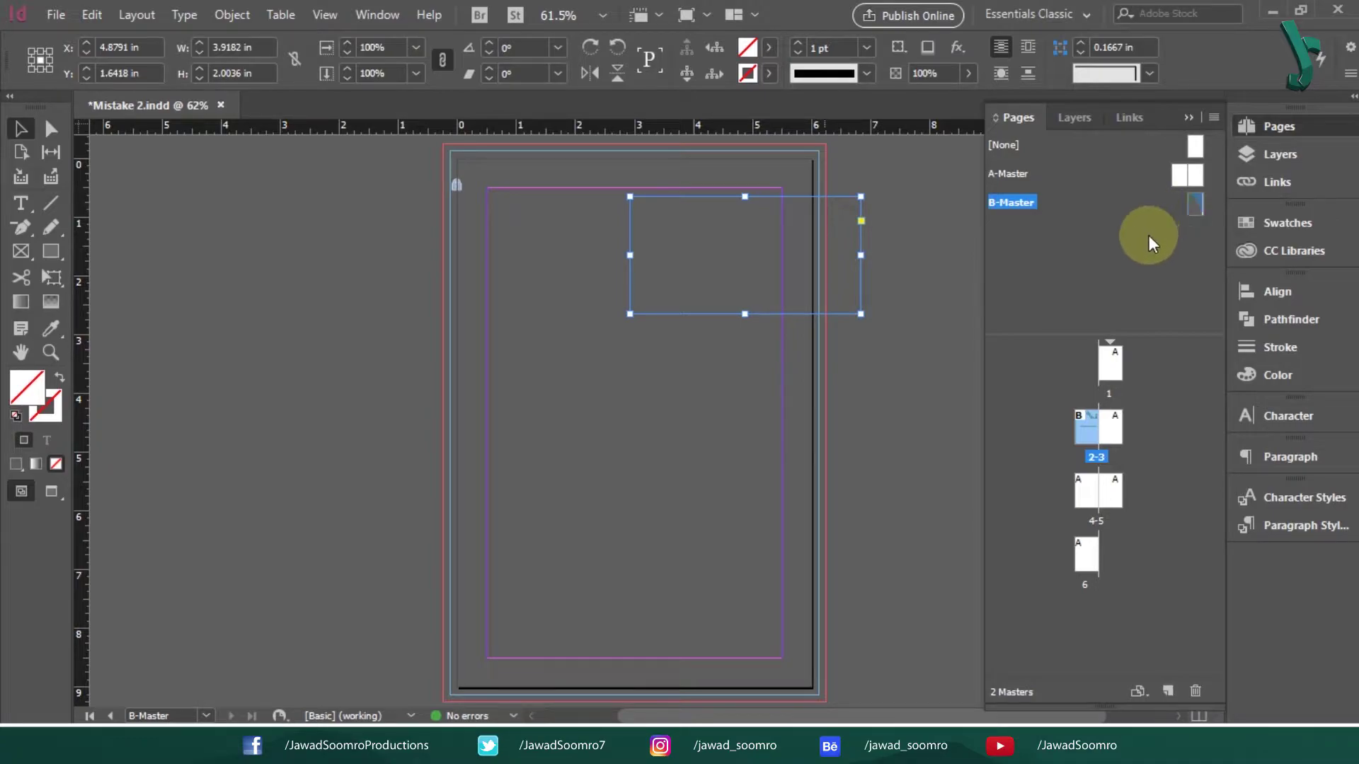
double_click(1097, 426)
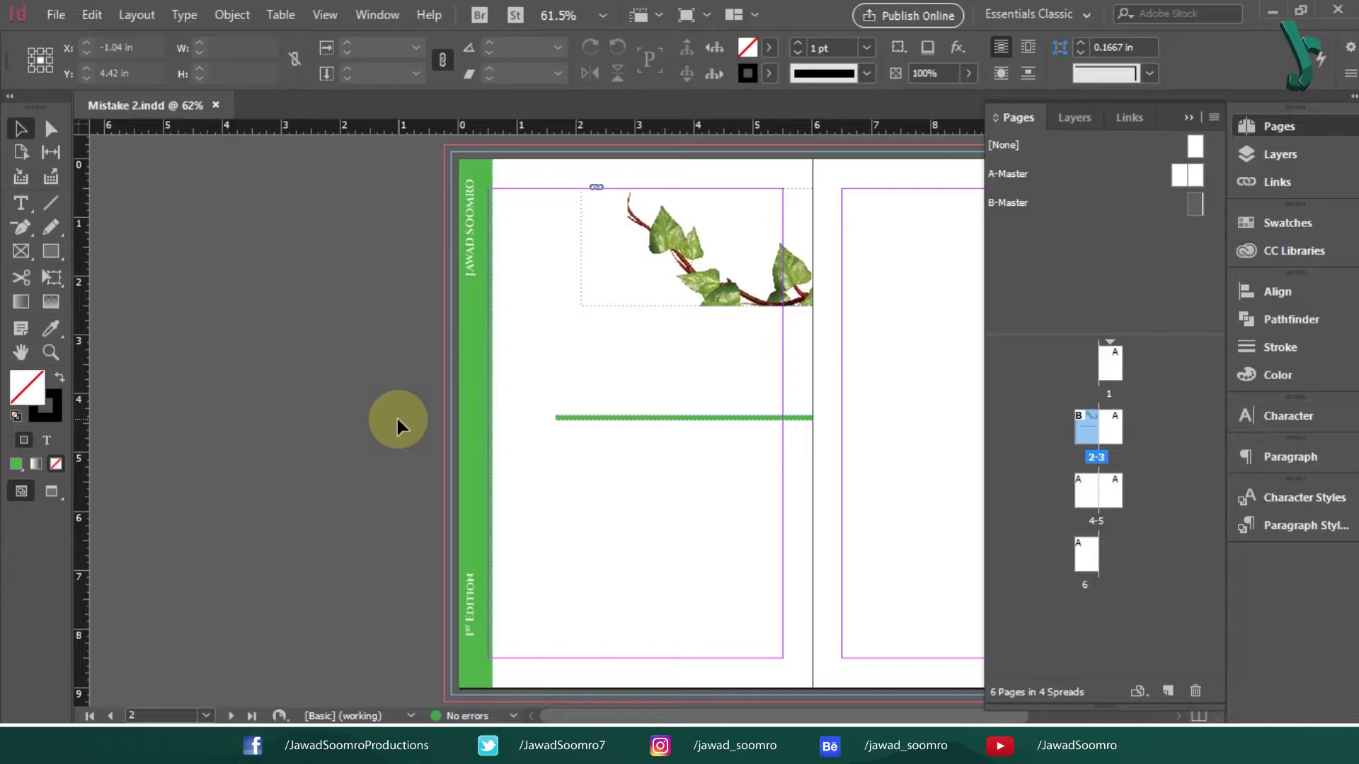
Save Mistake 2 as an InDesign CS4 or later (IDML) copy, Mistake 2.idml
left_click(56, 14)
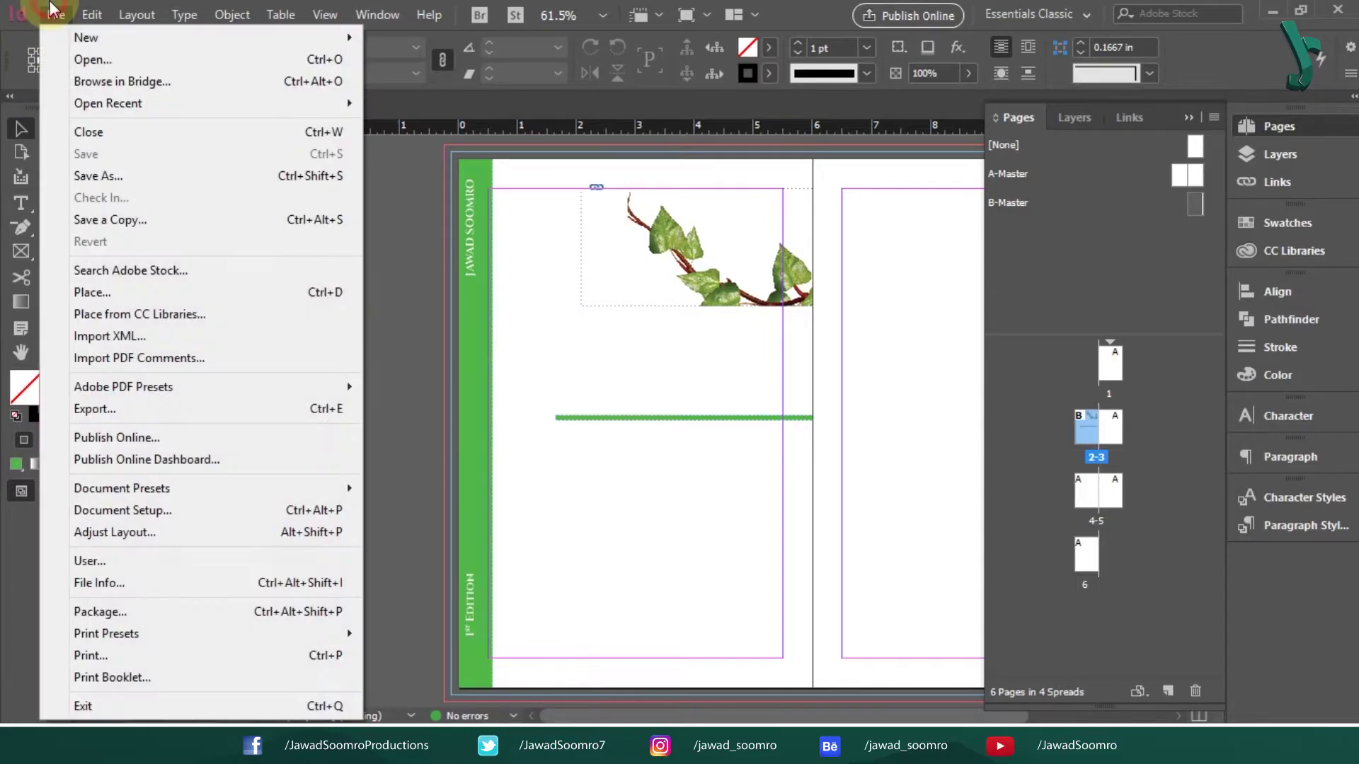
left_click(179, 176)
left_click(652, 508)
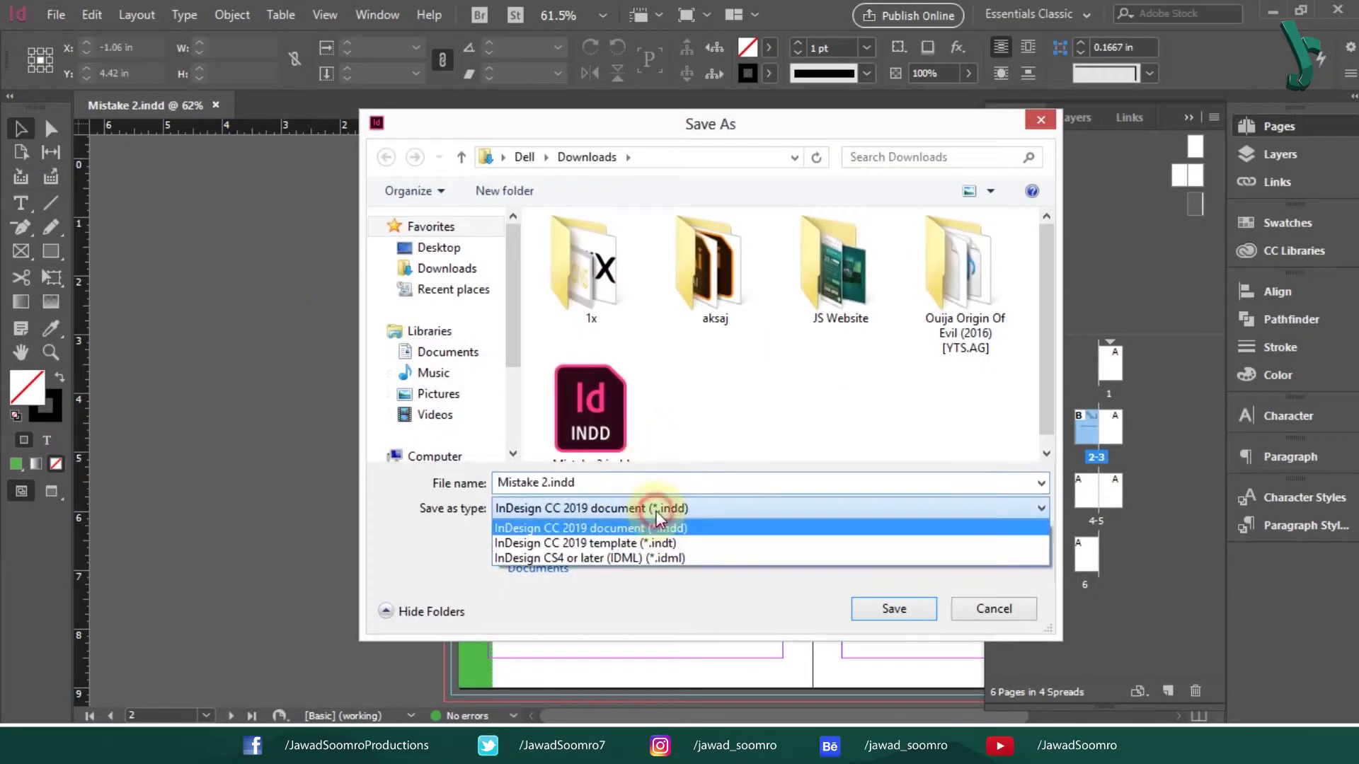
left_click(646, 557)
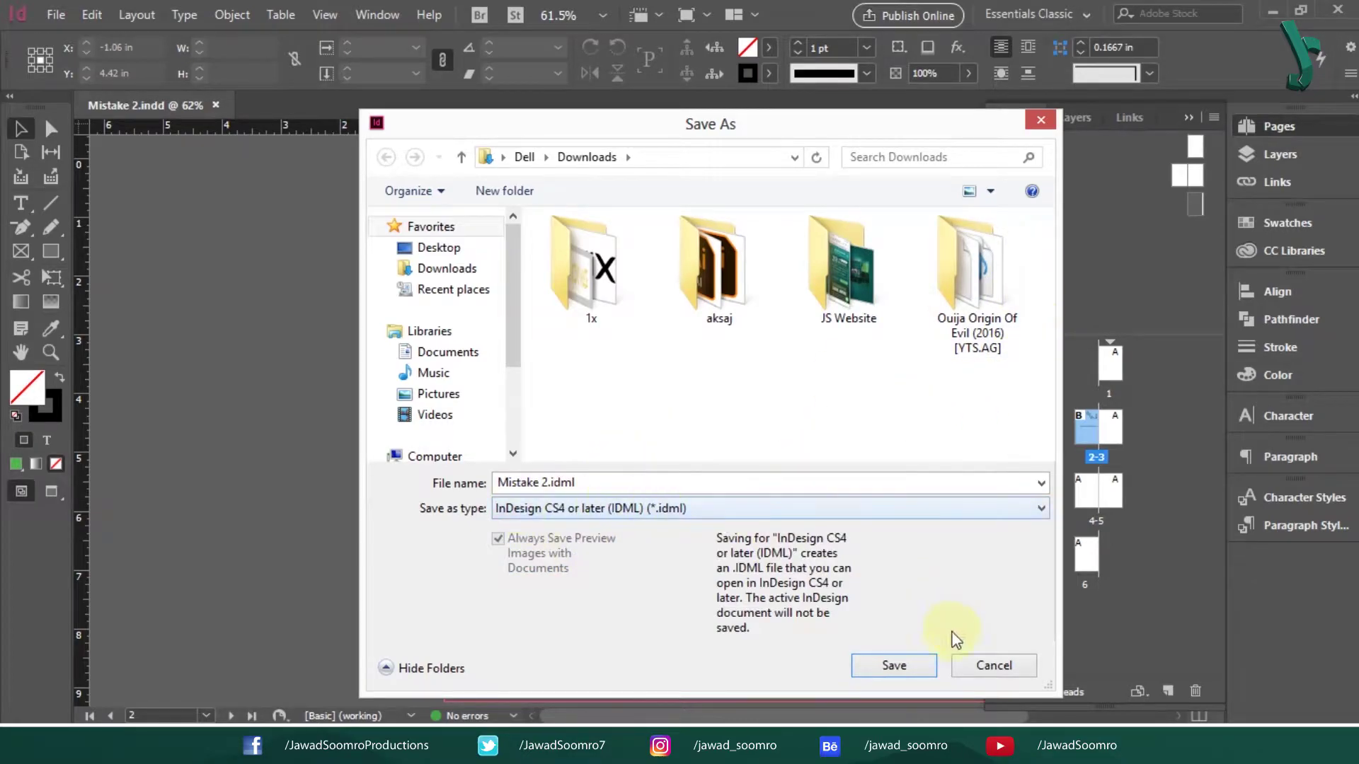
left_click(891, 667)
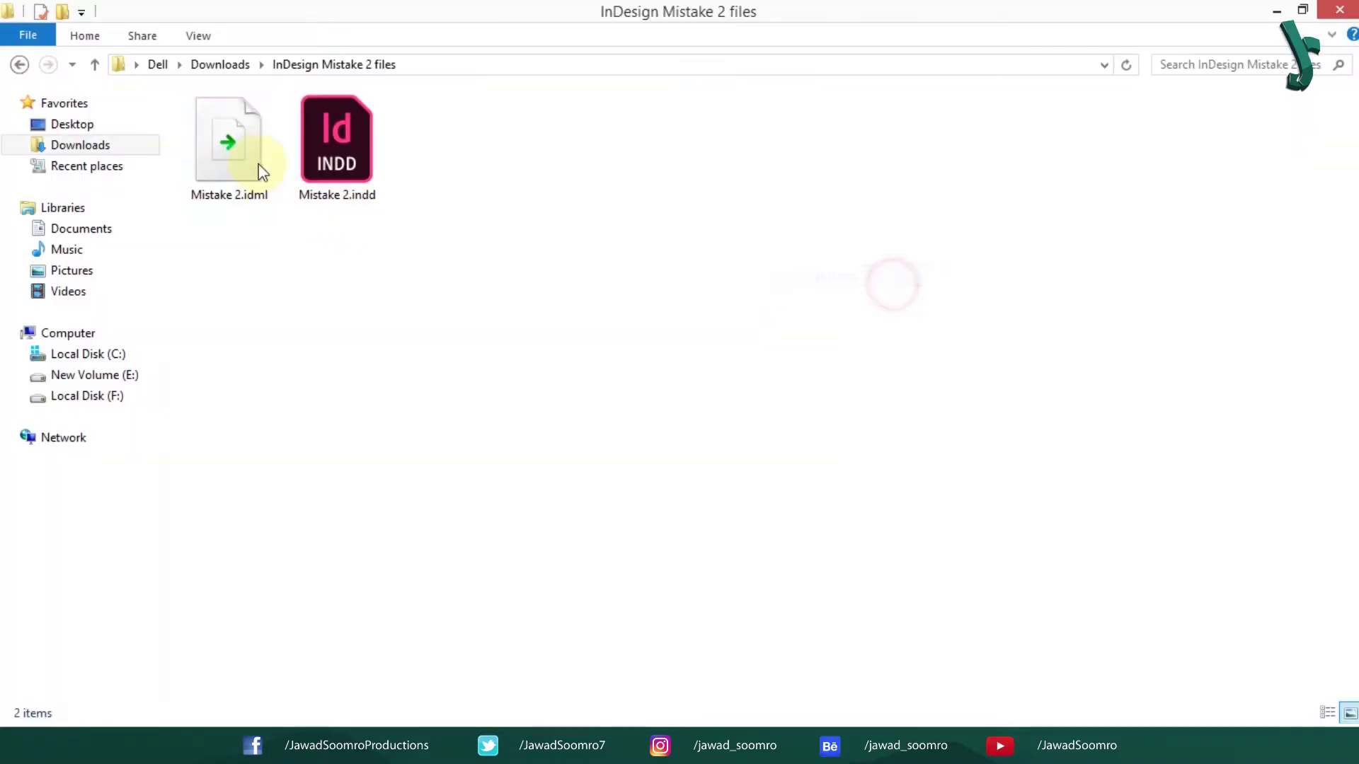
Open Mistake 2.idml in InDesign by dragging it from the folder
left_click(257, 173)
key("Right")
left_click(242, 172)
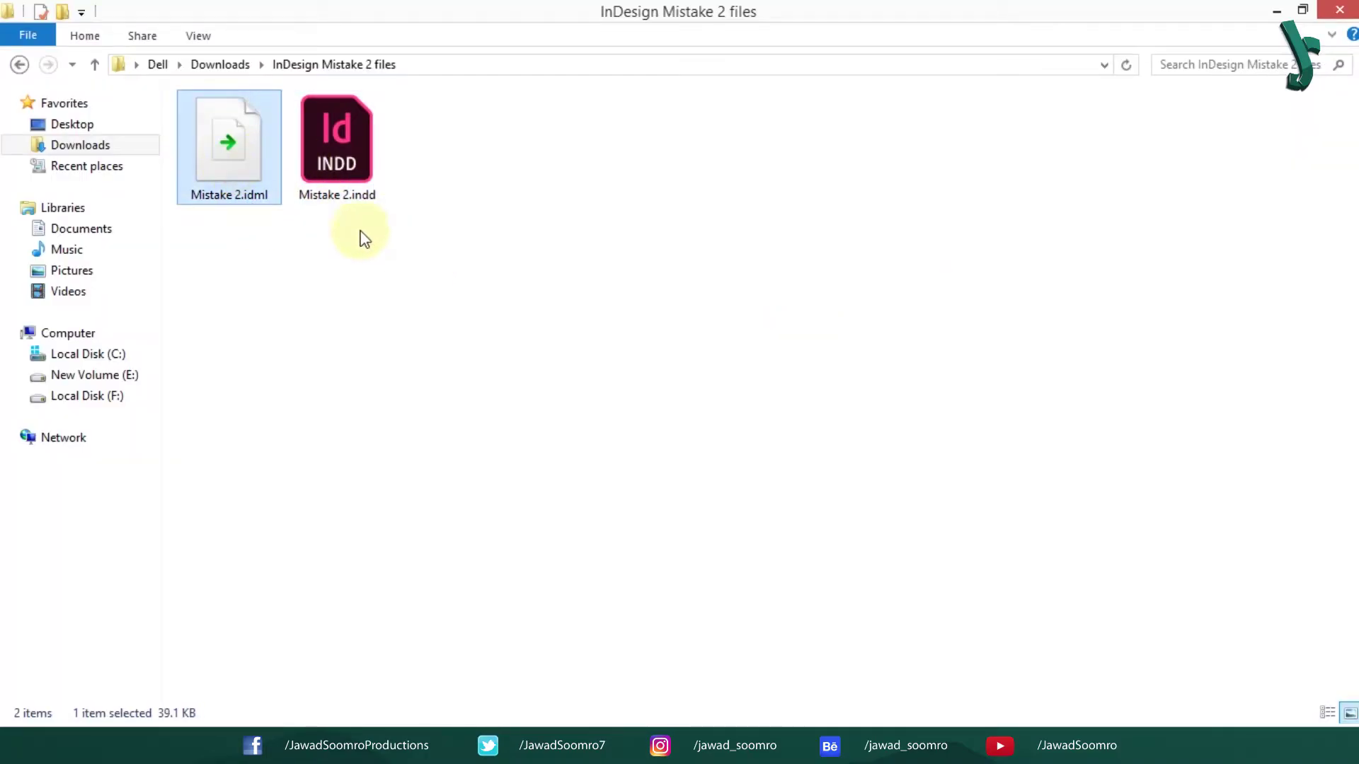
left_click_drag(218, 140, 687, 142)
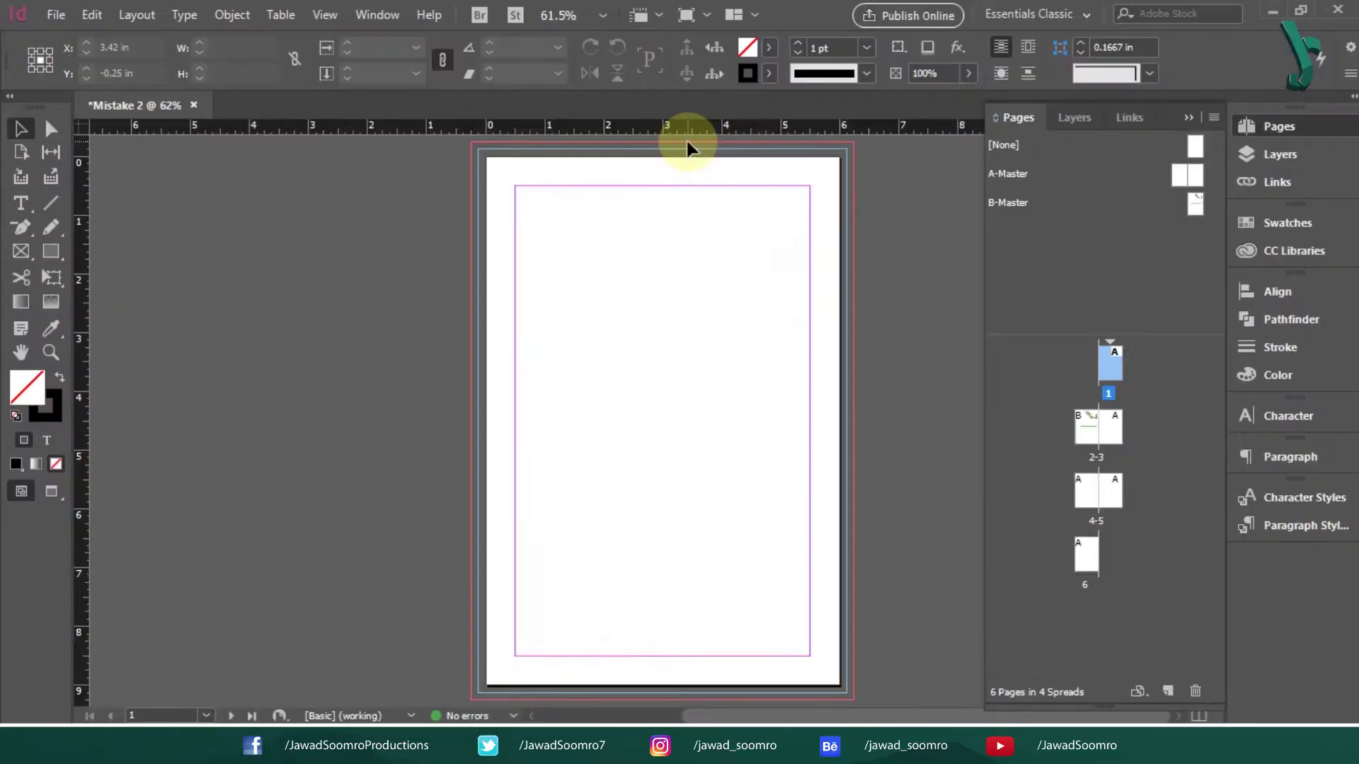
On the B-Master, undo and redo until the green strip sits on the left edge, then view spread 2-3
double_click(1090, 424)
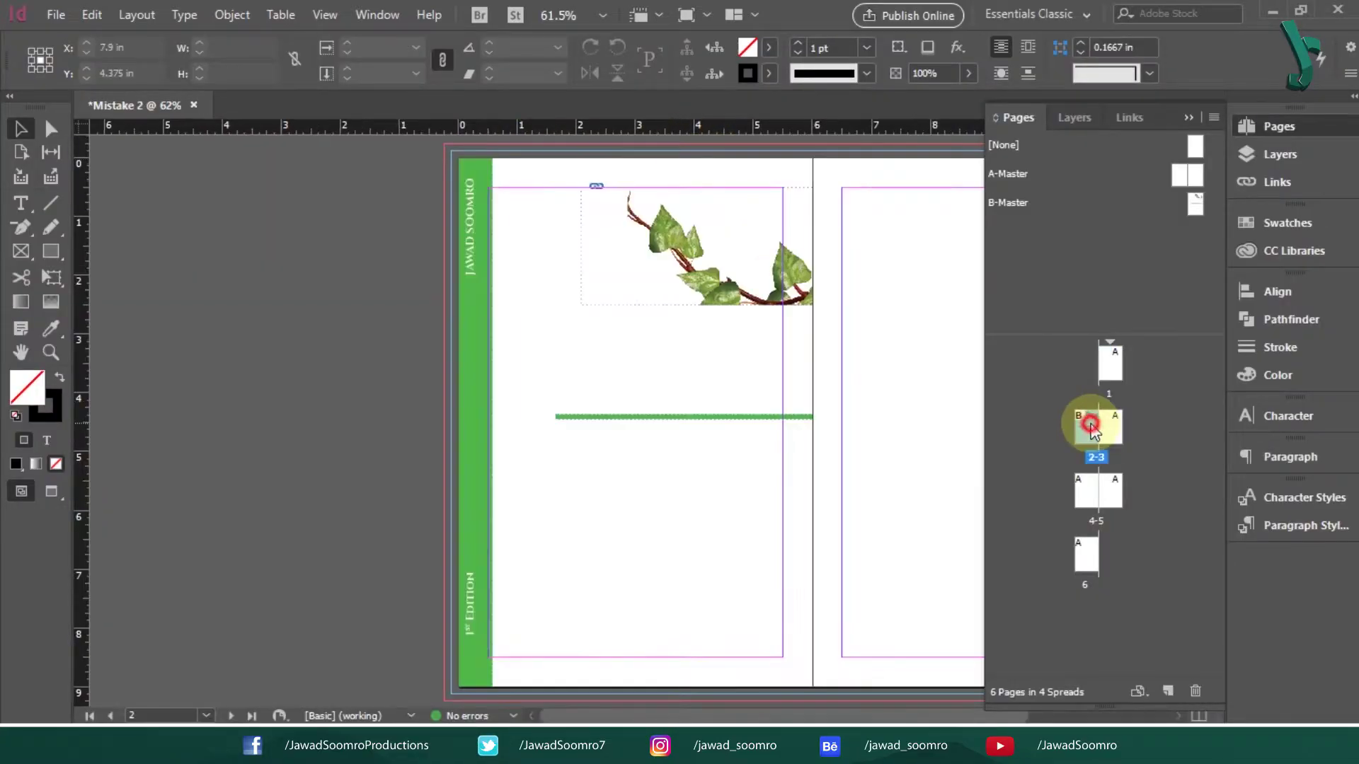
double_click(1195, 205)
left_click_drag(482, 343, 462, 288)
key("ctrl+z")
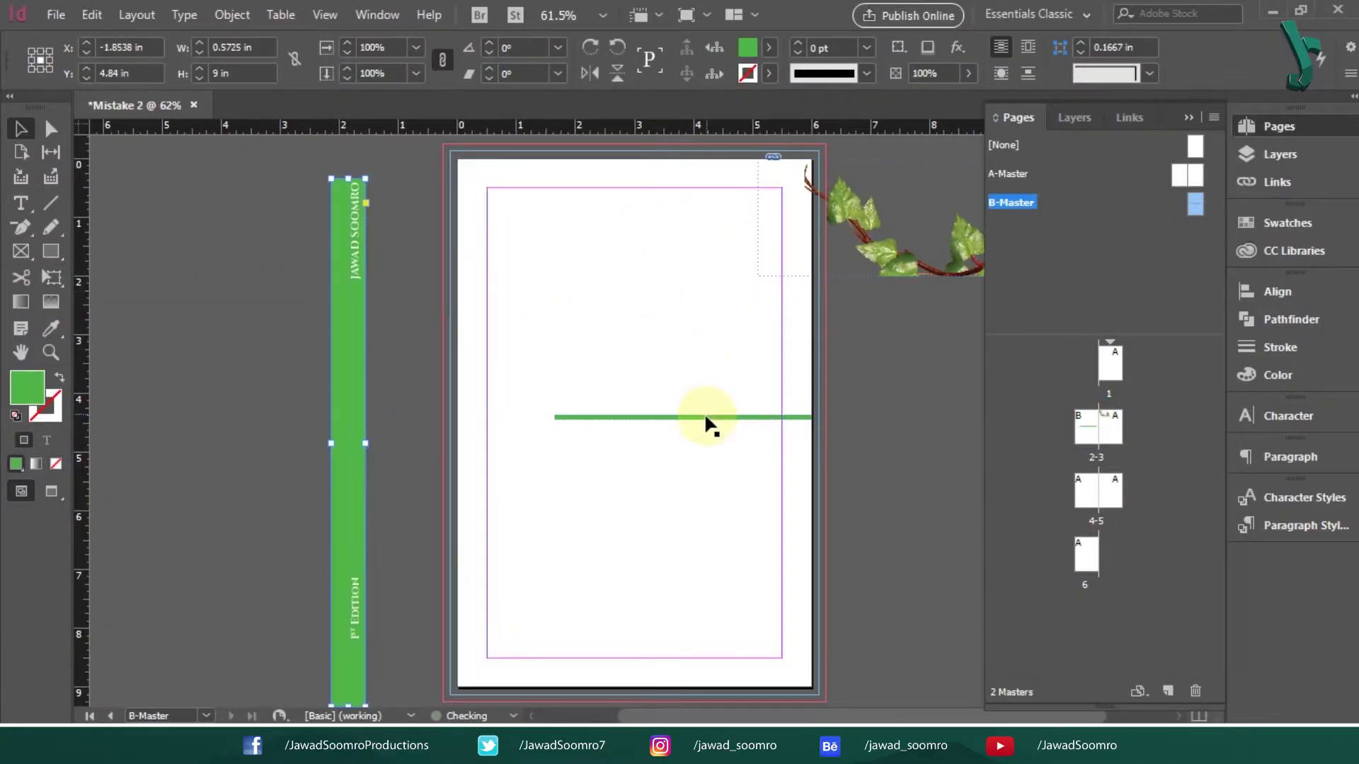
key("ctrl+z")
key("ctrl+shift+z")
key("ctrl+shift+z")
double_click(1101, 447)
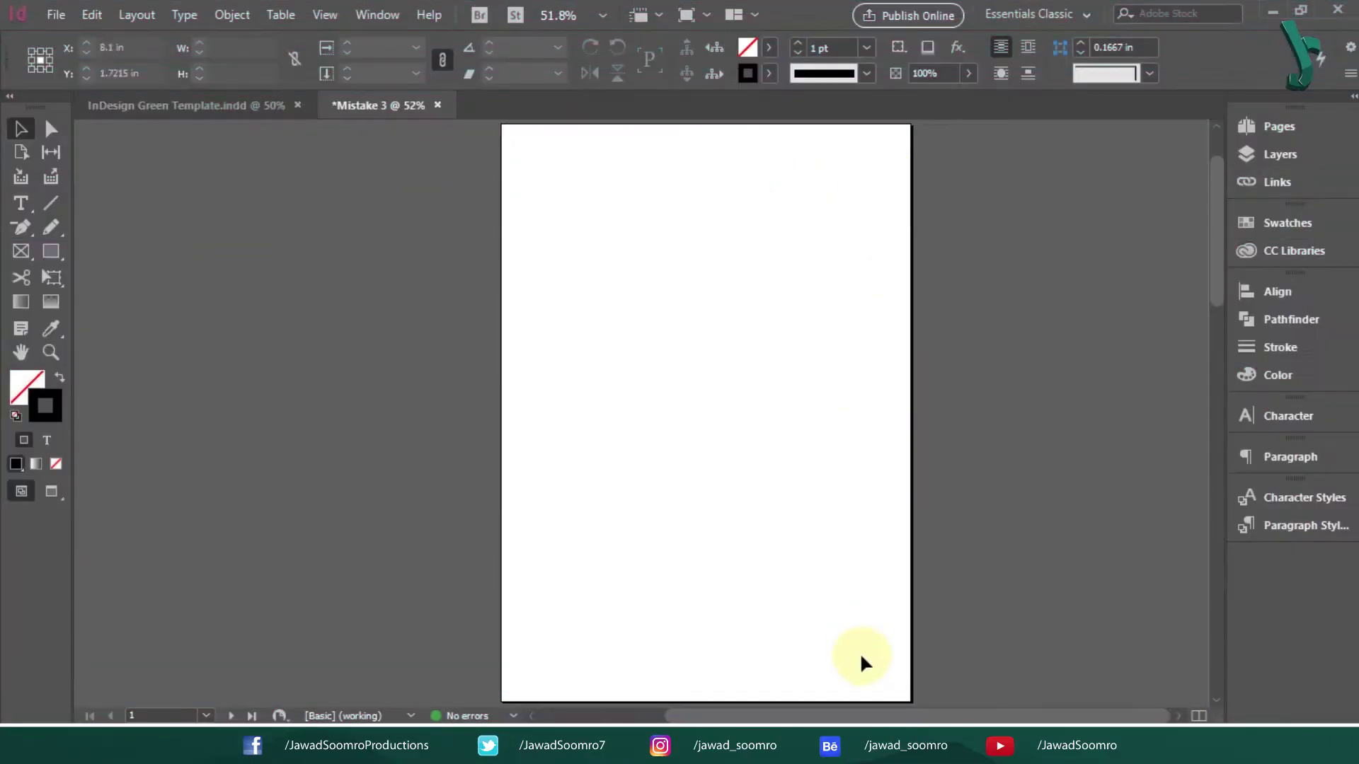
Add page 6 after spread 4-5 with Layout > Pages > Add Page, then drag B-Master Pages onto page 5
left_click(1281, 127)
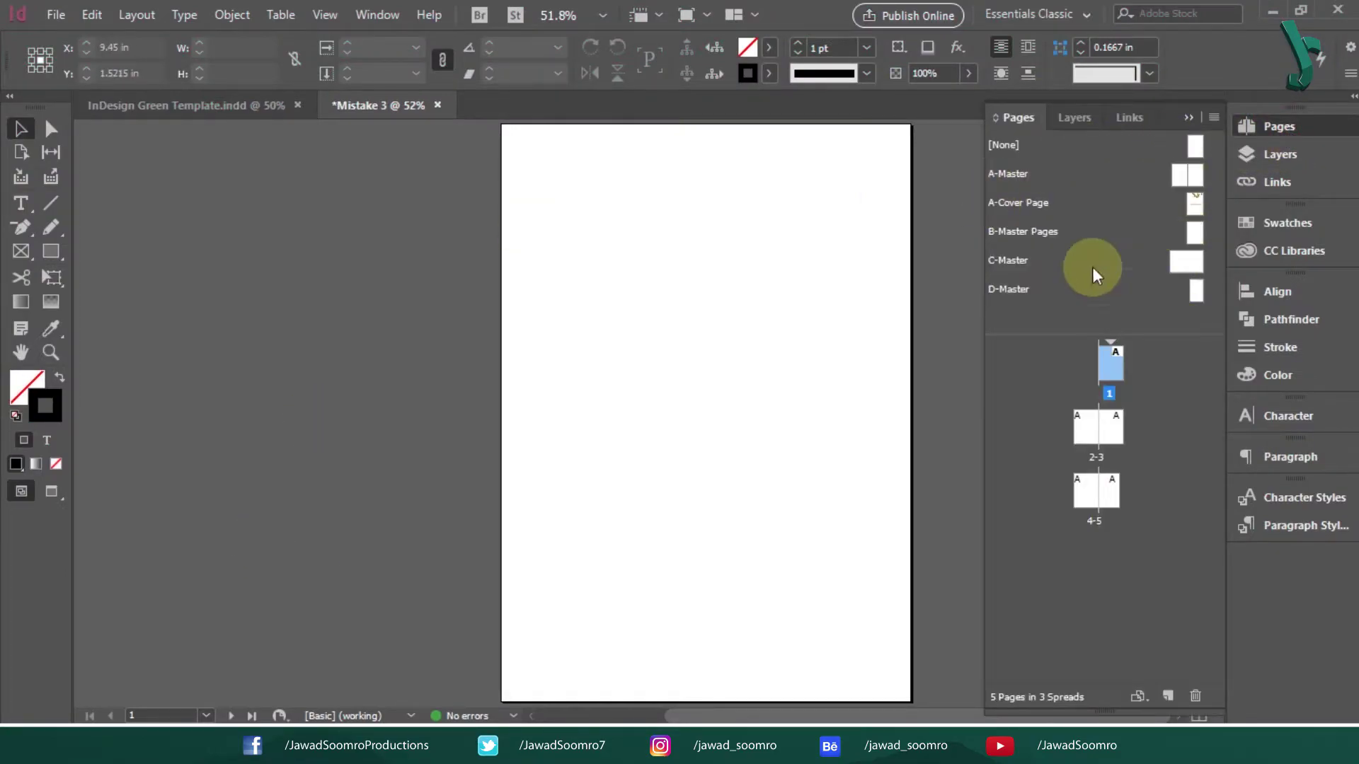
left_click(768, 494)
left_click_drag(607, 637, 591, 539)
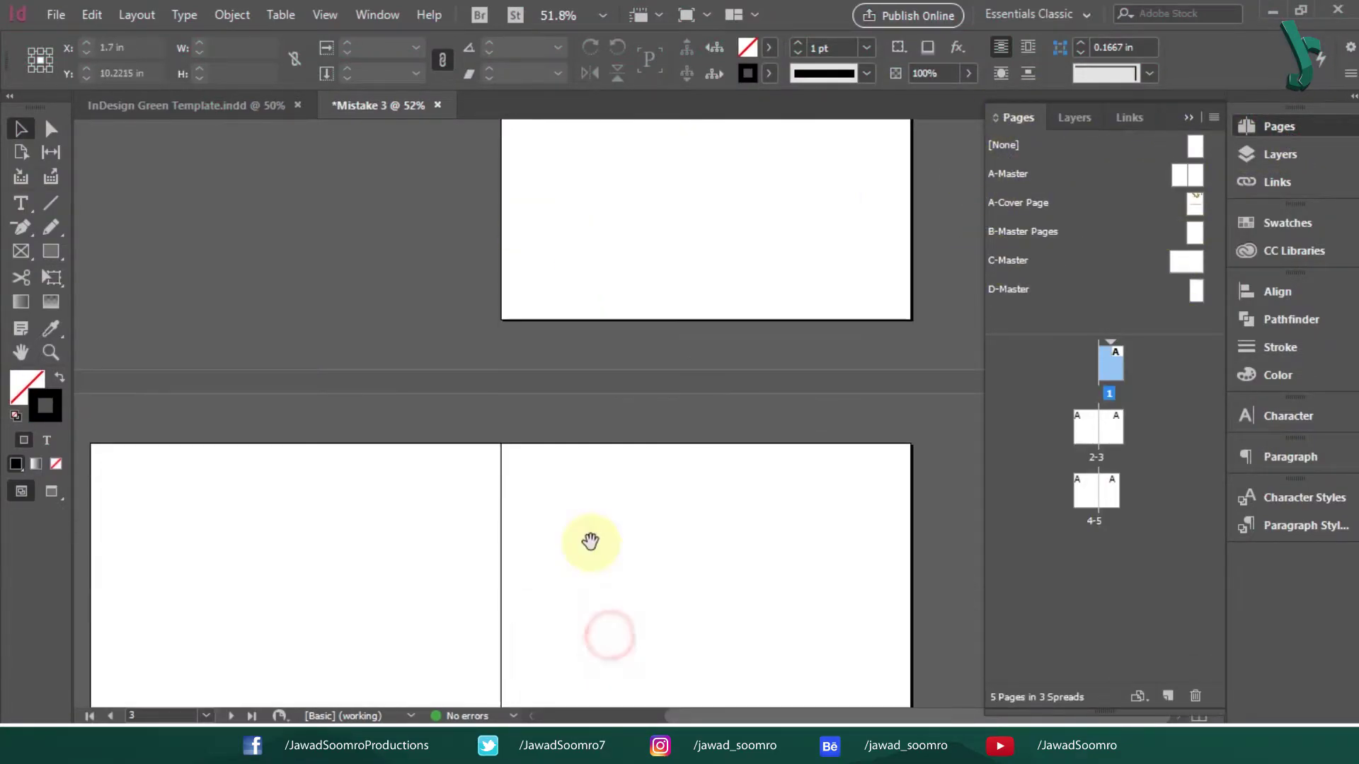
left_click_drag(586, 666, 592, 221)
left_click_drag(614, 501, 586, 106)
left_click(136, 15)
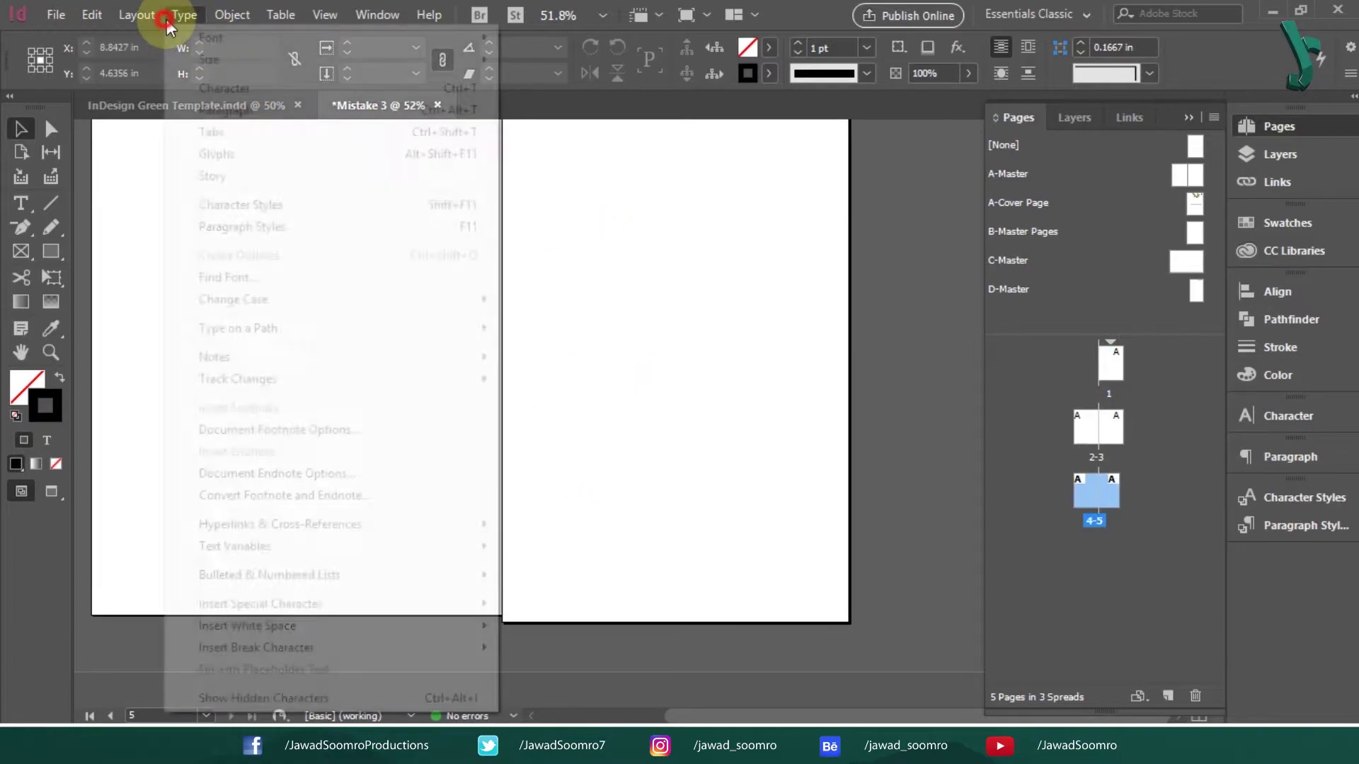
mouse_move(151, 36)
left_click(555, 36)
left_click_drag(732, 289, 486, 591)
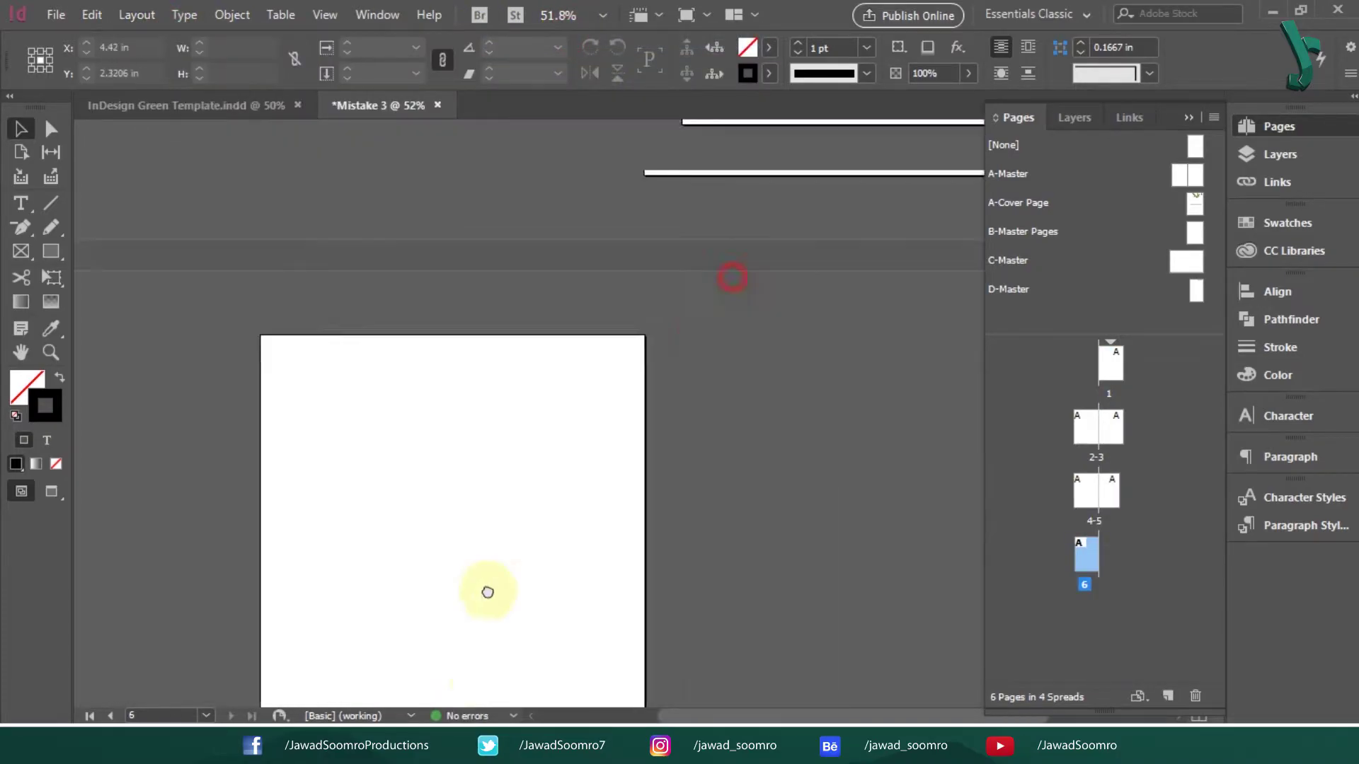
left_click_drag(1195, 232, 1110, 496)
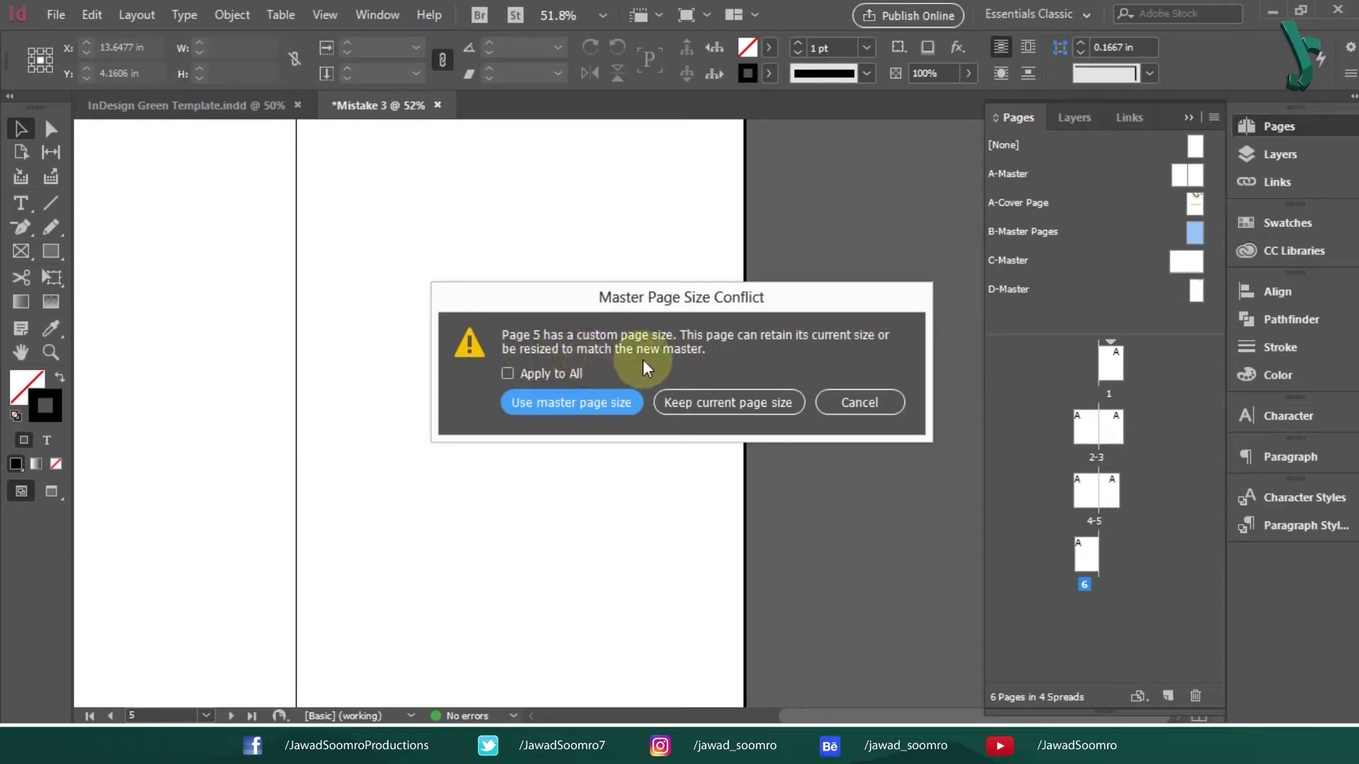
Cancel the size conflict, then use the Page tool to read page 1's 8.2677 × 11.6929 in size
left_click(897, 405)
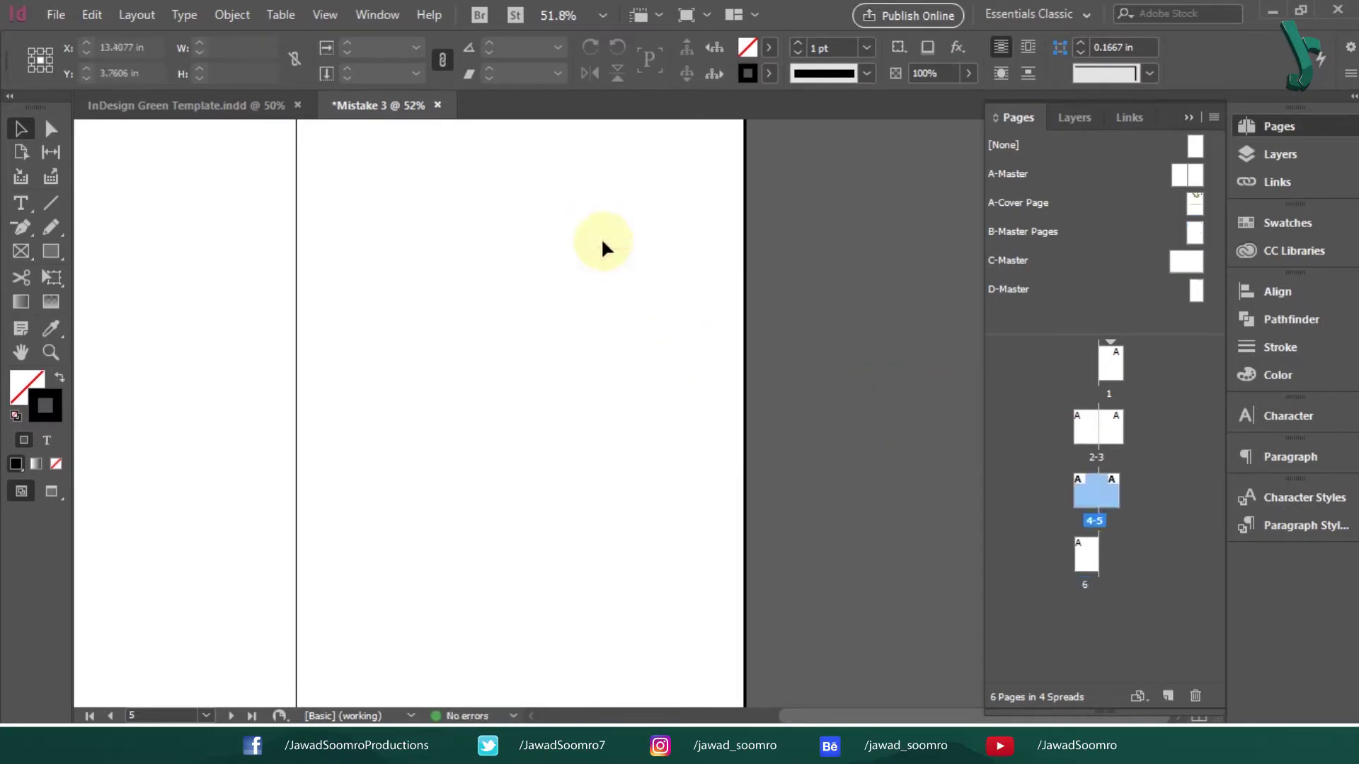
left_click_drag(419, 248, 683, 395)
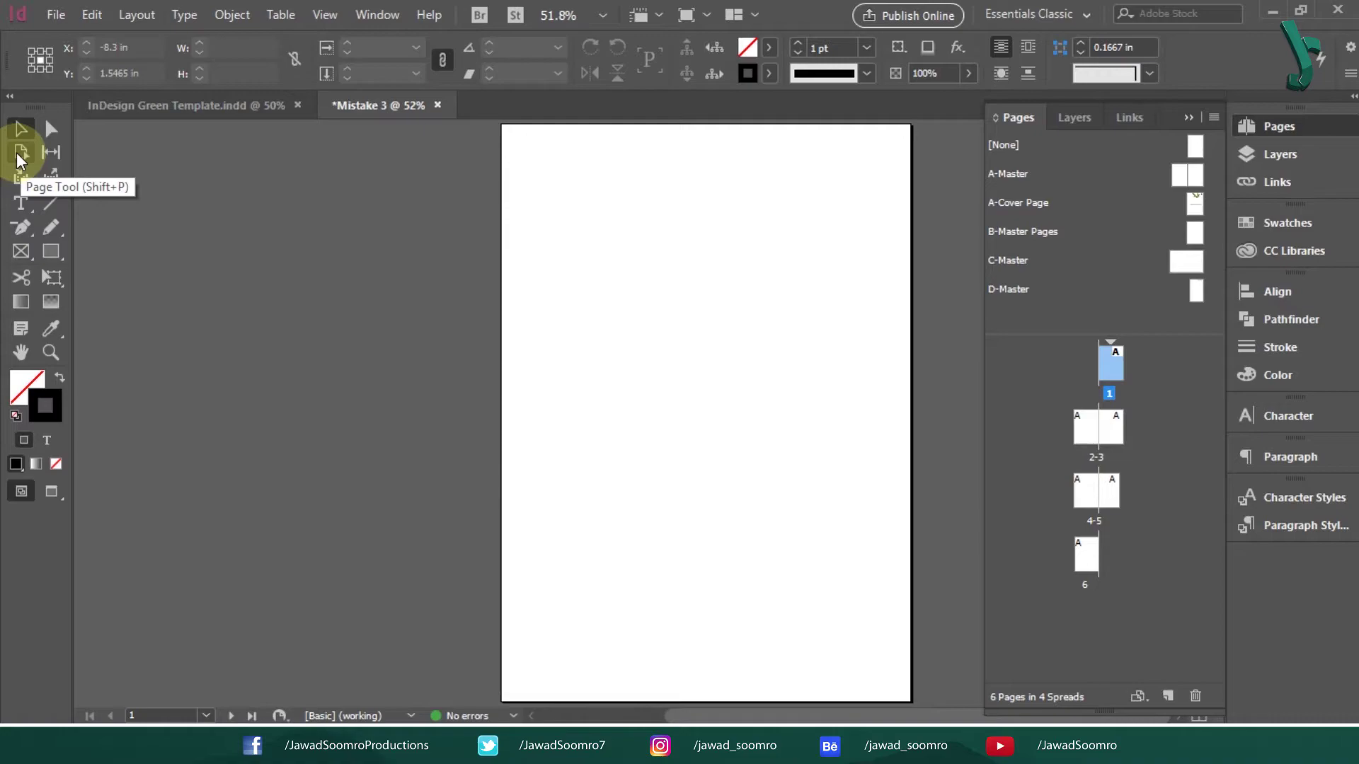
key("shift+p")
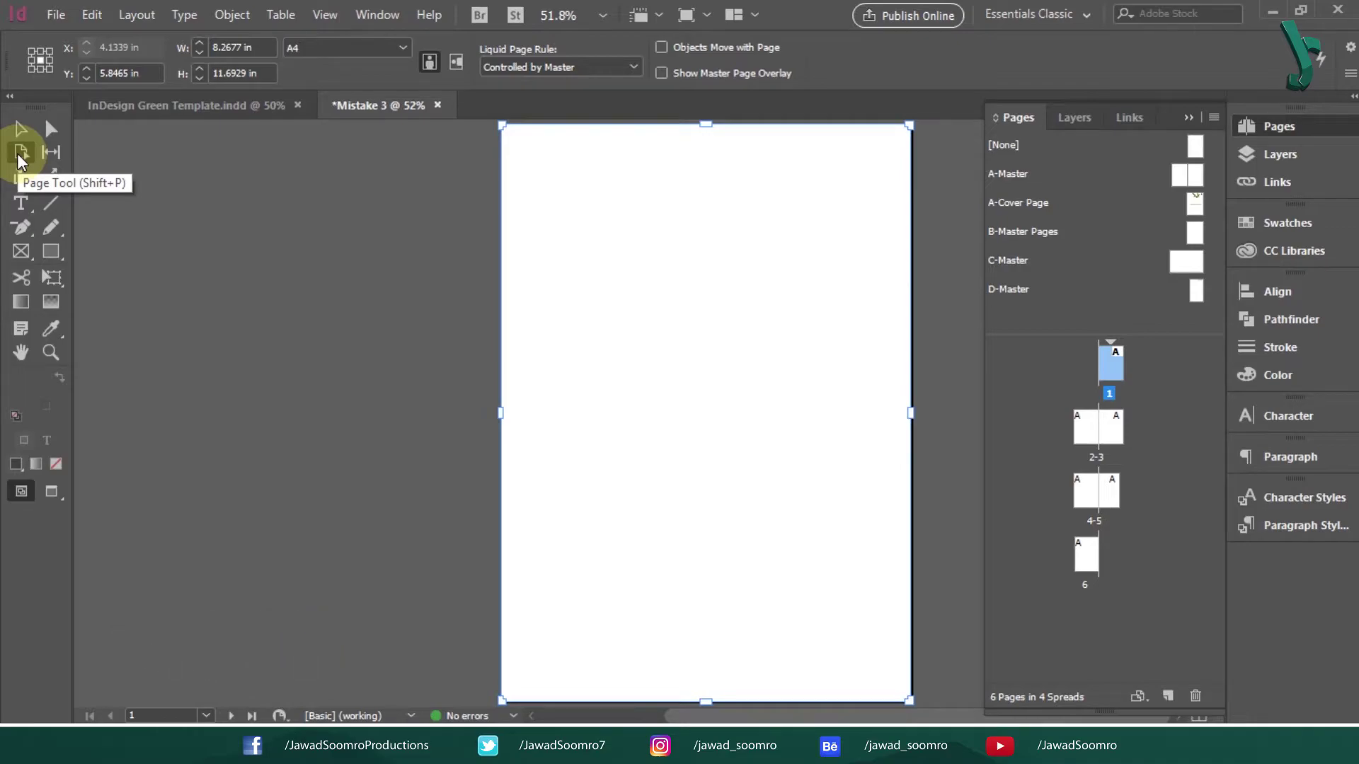
left_click(19, 156)
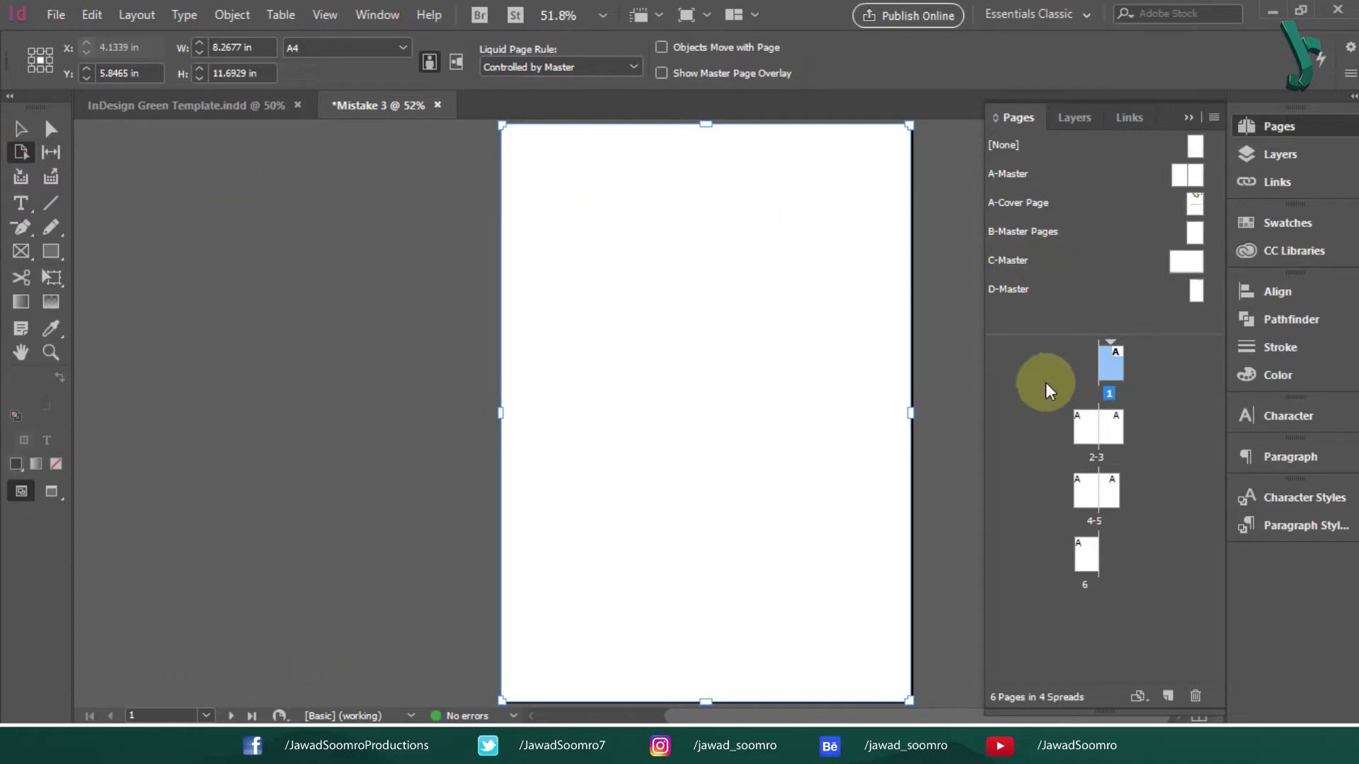
left_click(1114, 365)
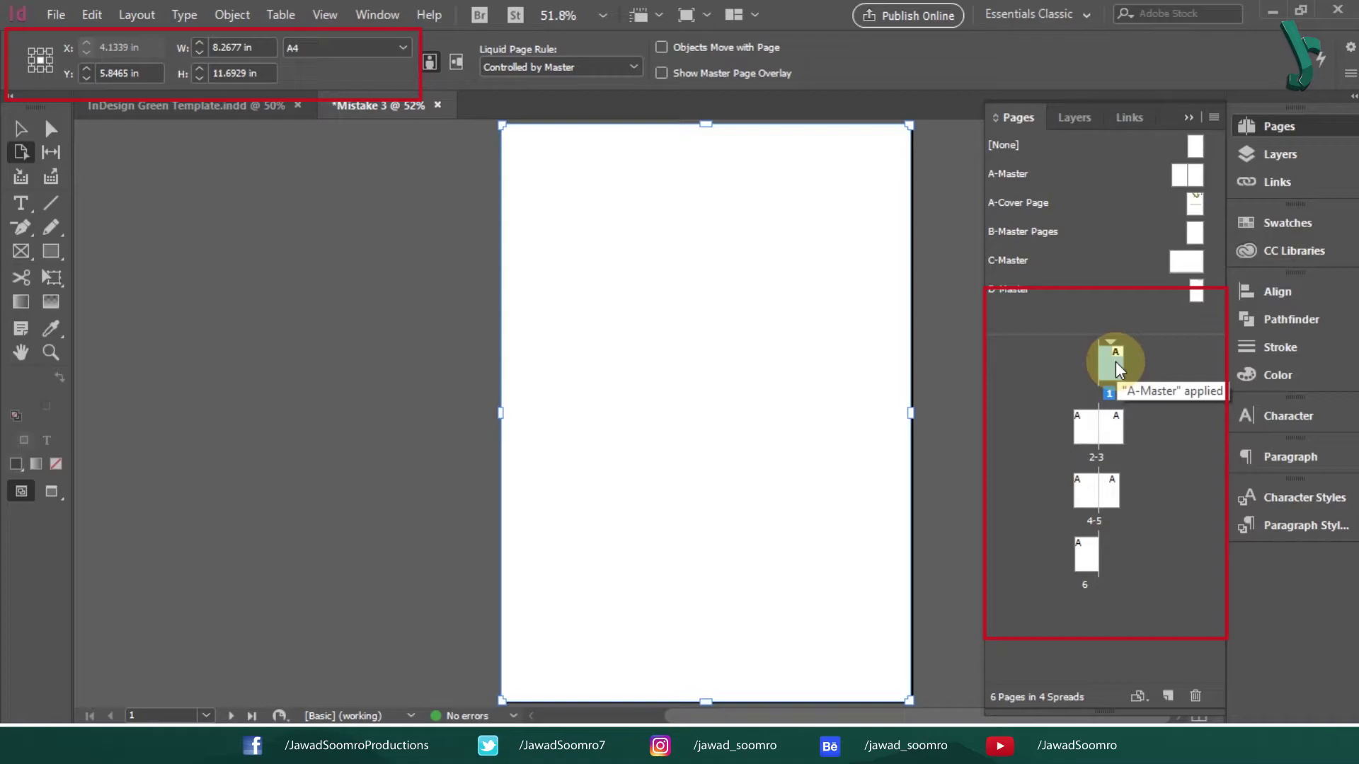
left_click(1115, 366)
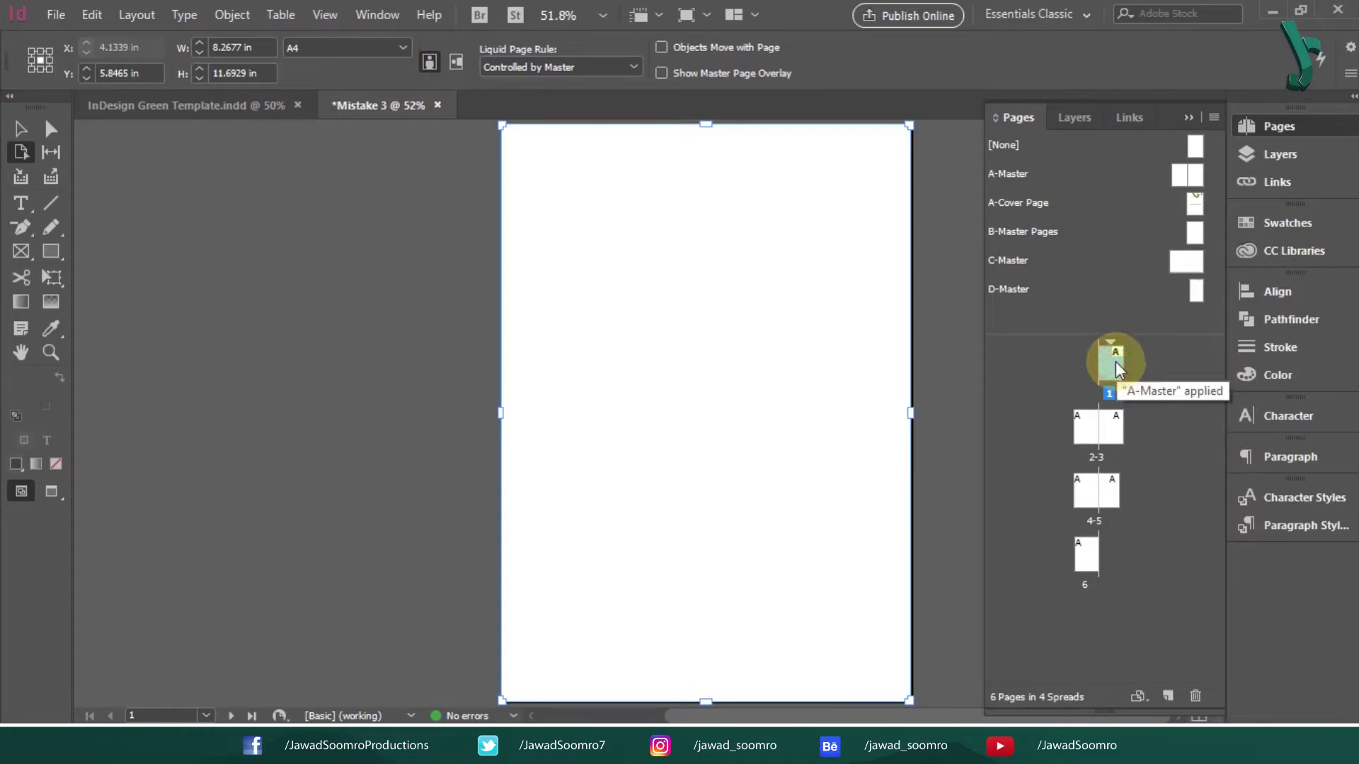
left_click(256, 48)
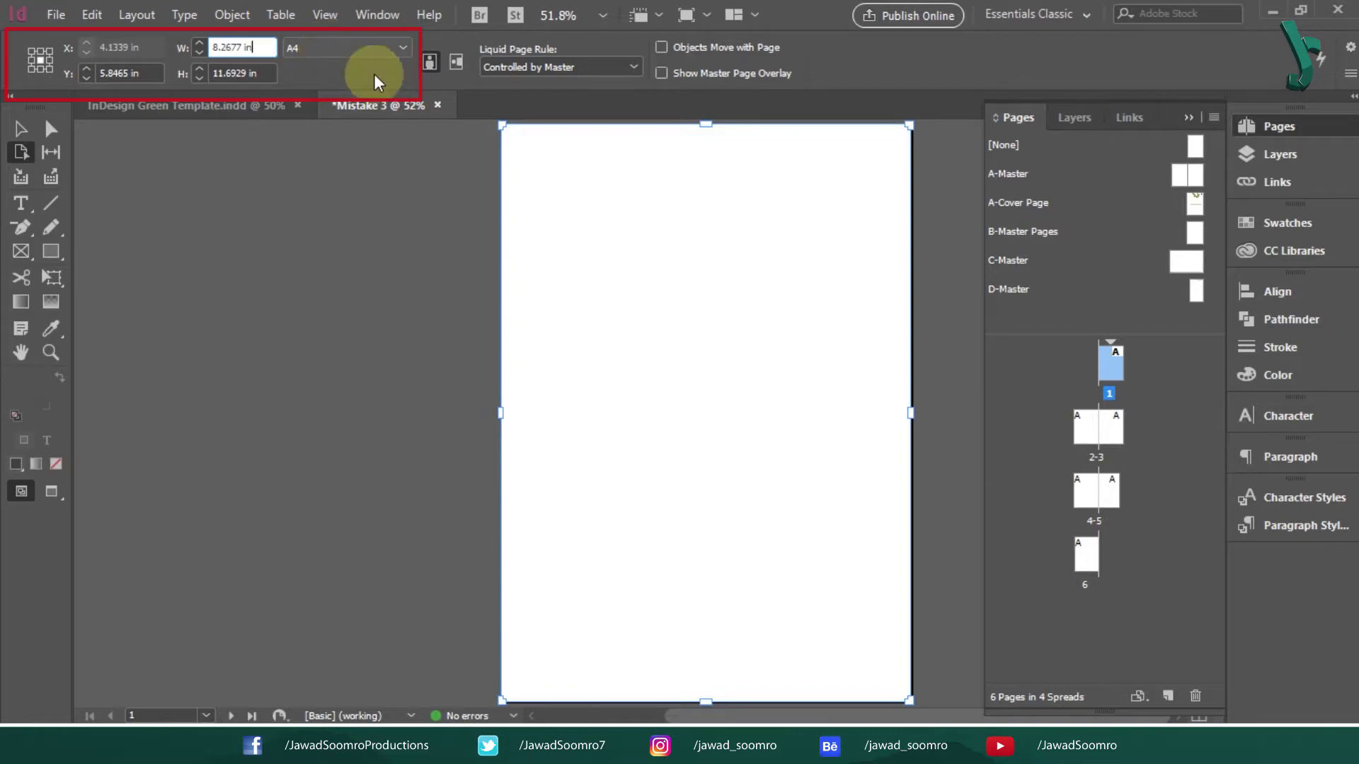
left_click(595, 622)
Check the sizes of pages 2 through 5 and revert page 4 to 6 × 9 in
scroll(623, 459, "down", 5)
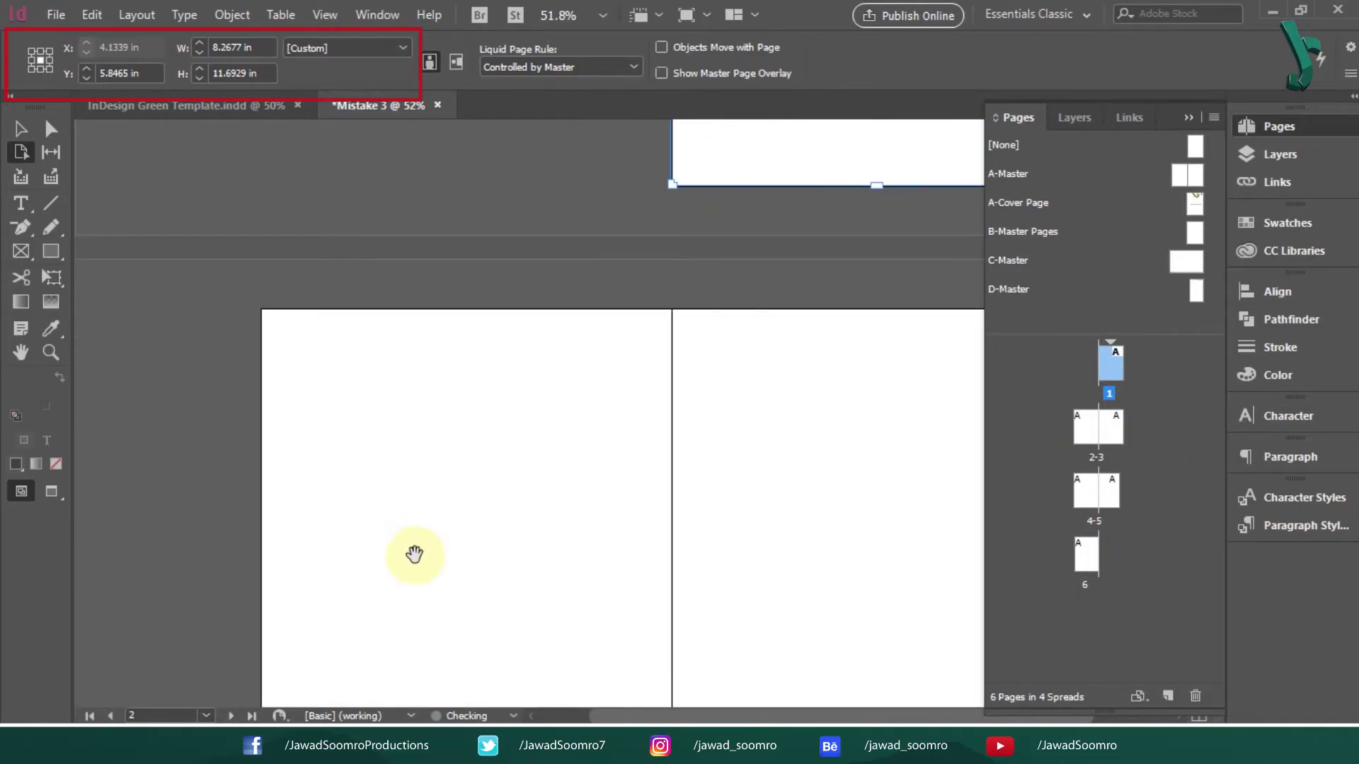
left_click_drag(406, 525, 342, 394)
left_click(342, 394)
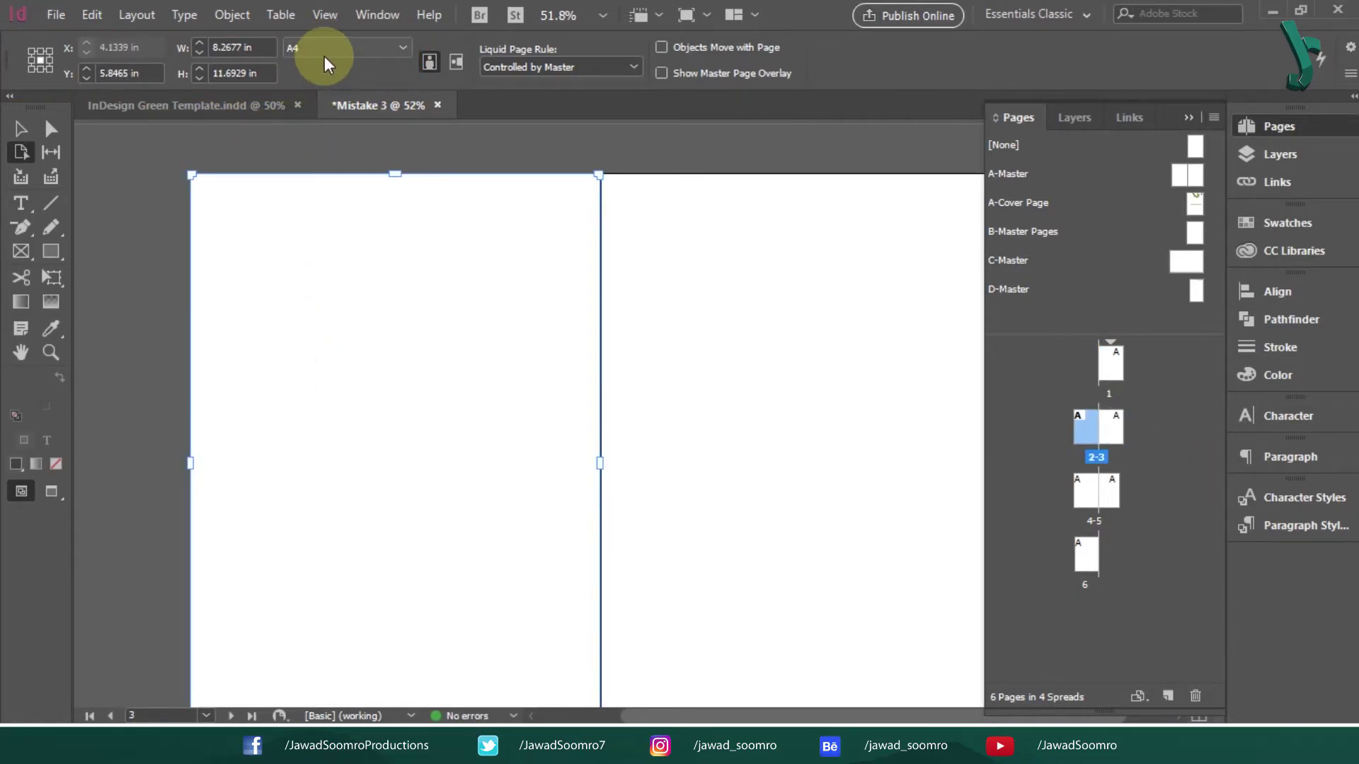
double_click(1124, 433)
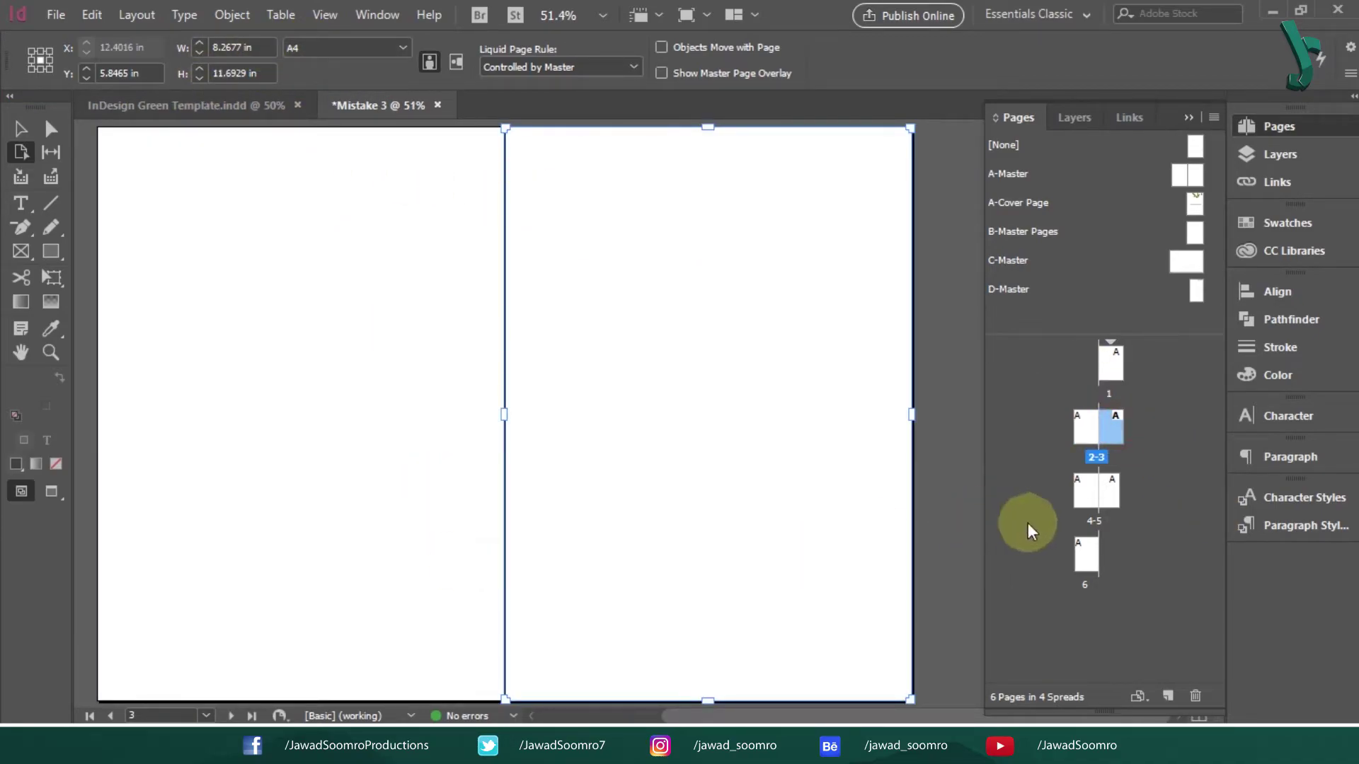
double_click(1084, 489)
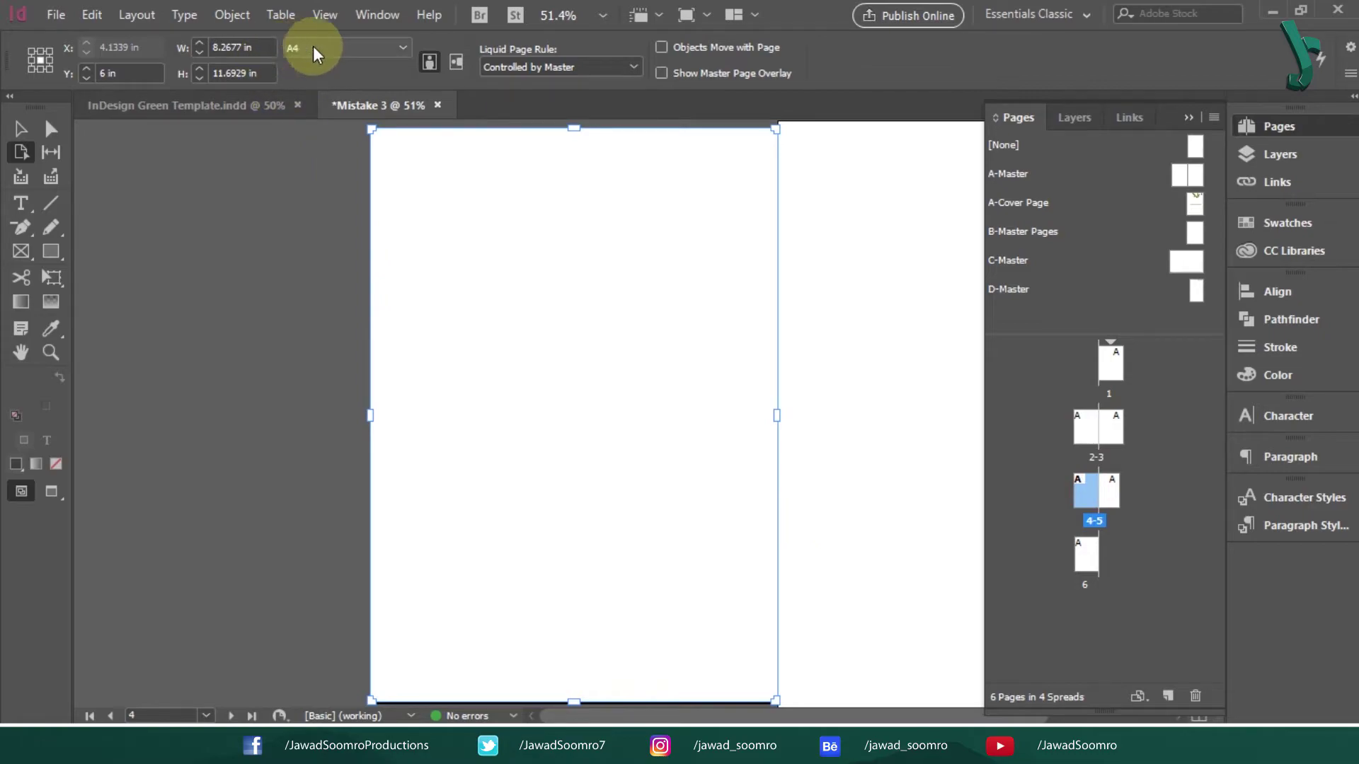
double_click(1111, 488)
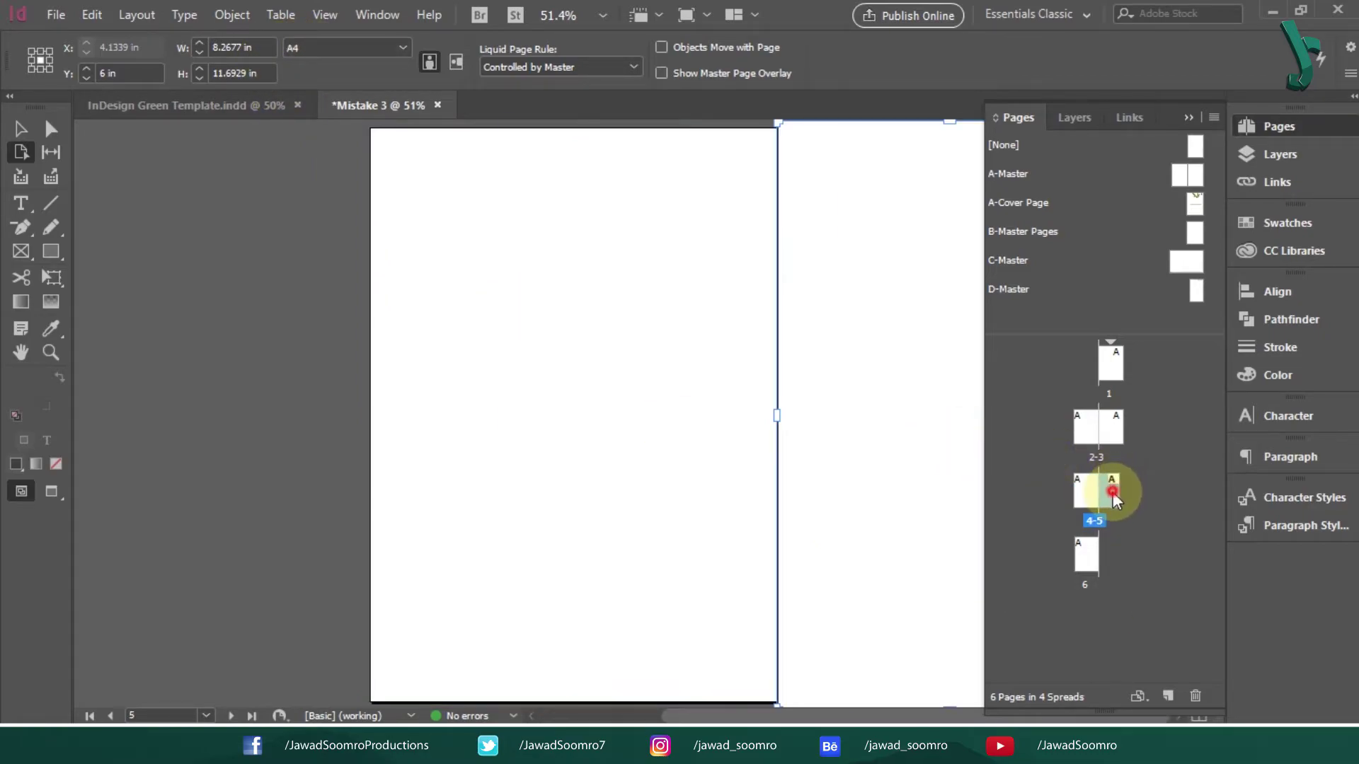
key("ctrl+z")
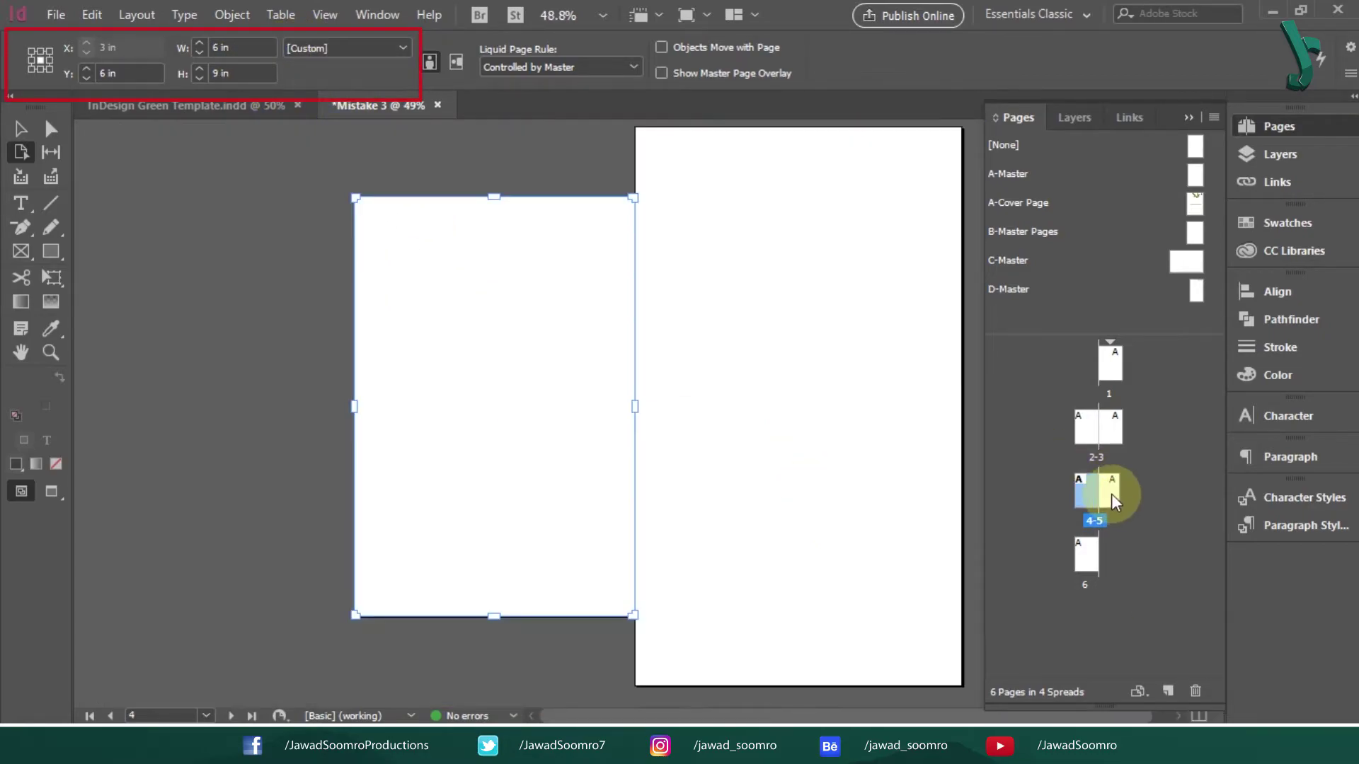
Inspect page 5's custom 7 × 12 in size and presets, then return to the Selection tool
left_click(1113, 491)
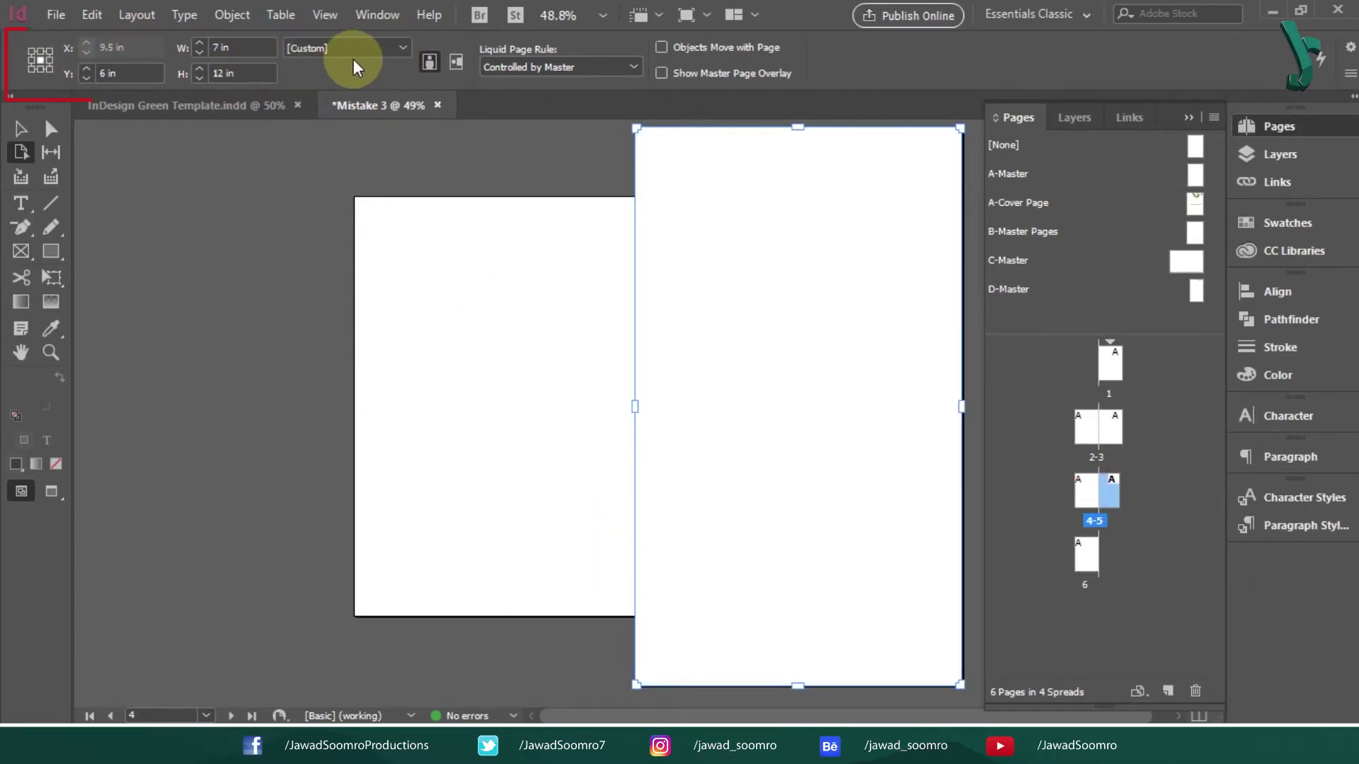
left_click(372, 55)
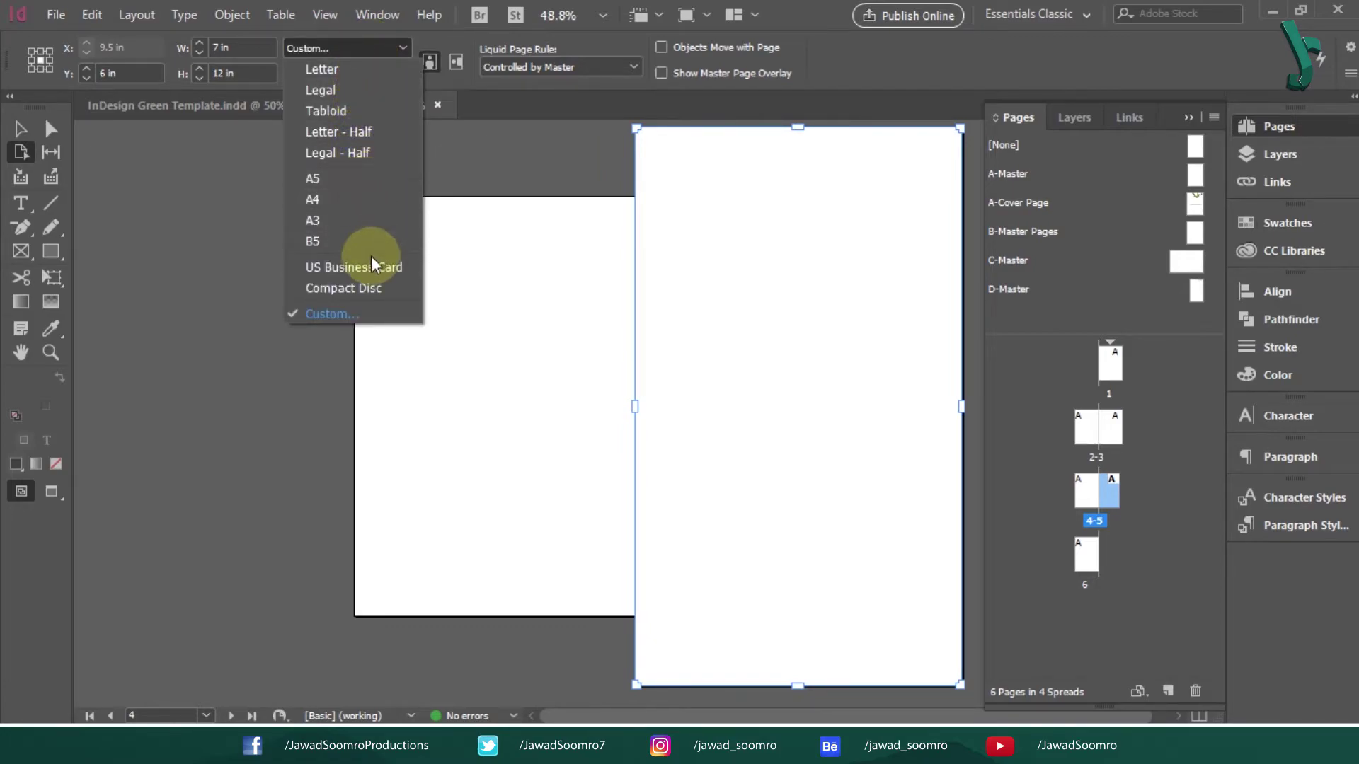
left_click(358, 47)
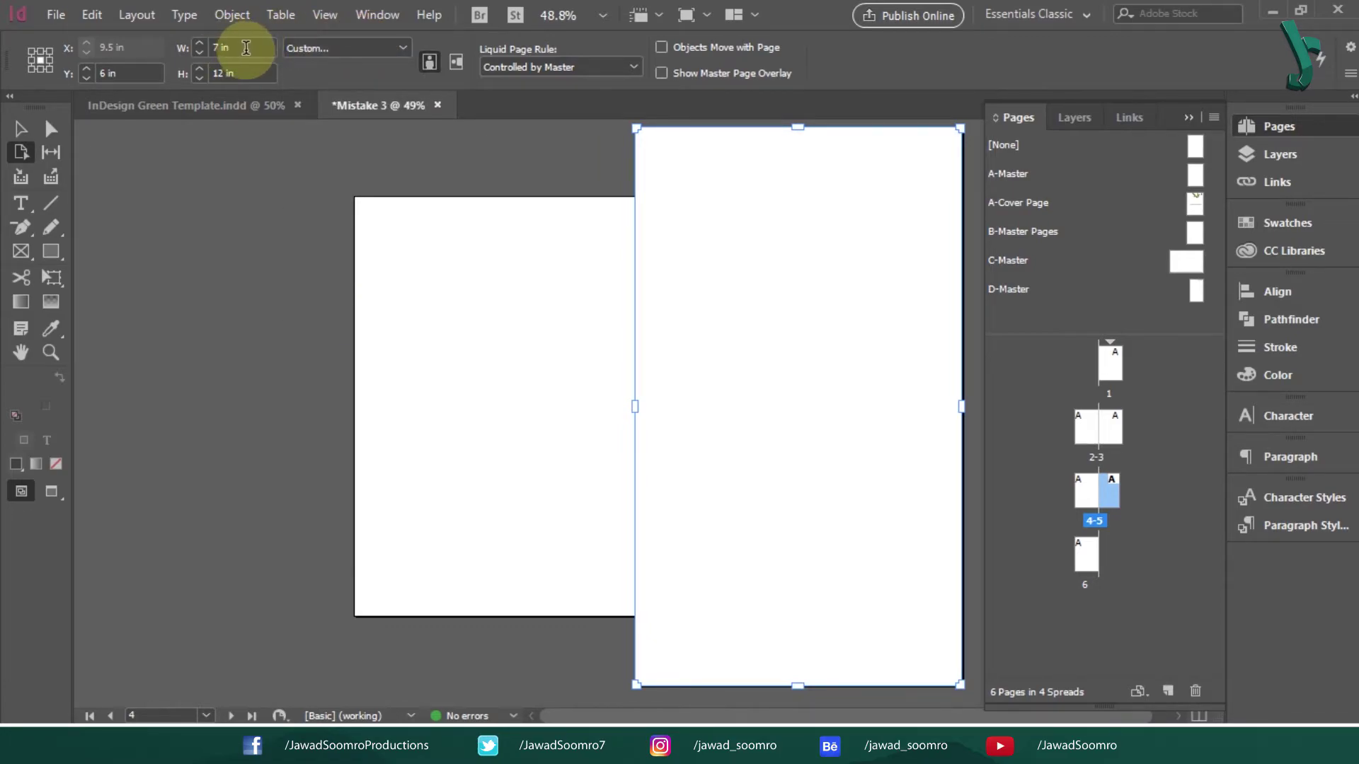
left_click(247, 48)
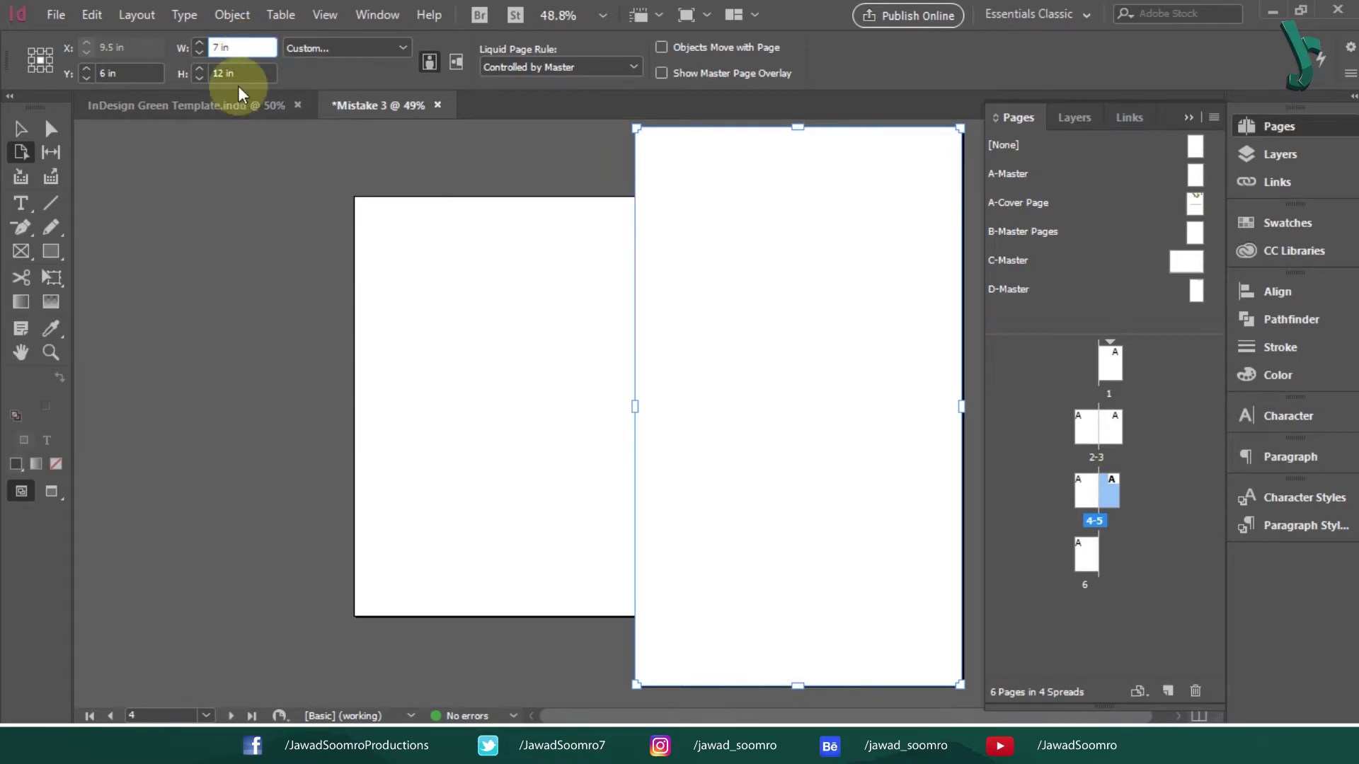
left_click(248, 72)
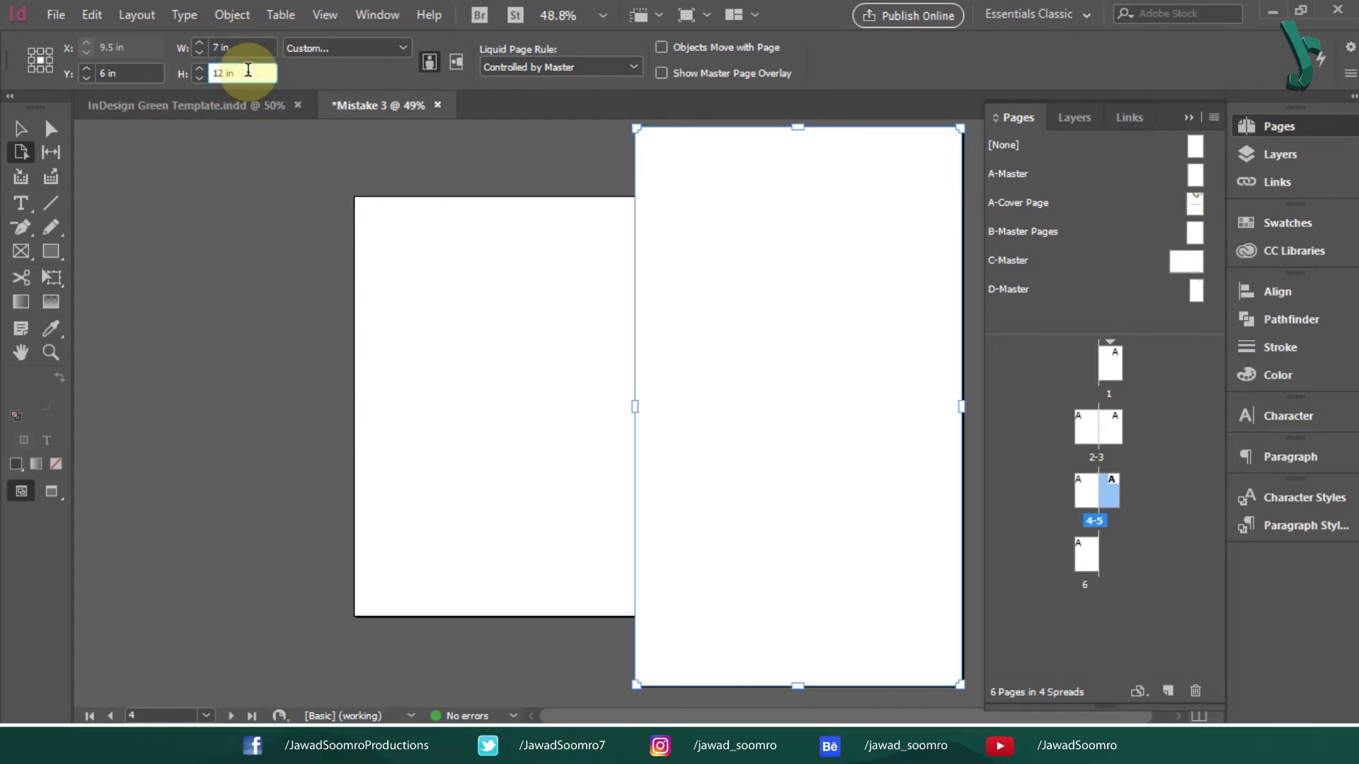
left_click(20, 128)
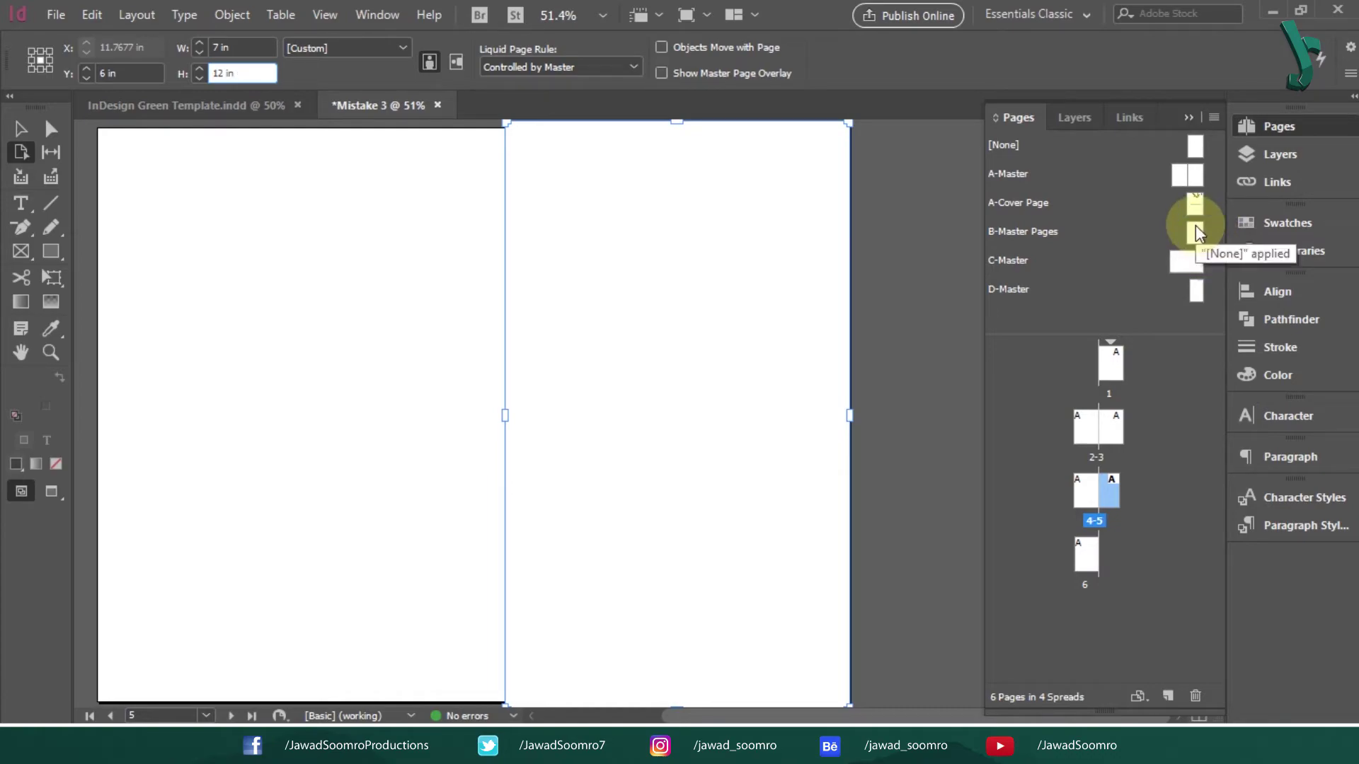
Apply B-Master Pages to page 5 at the master's A4 size, then close Mistake 3 without saving
left_click_drag(1198, 228, 1111, 501)
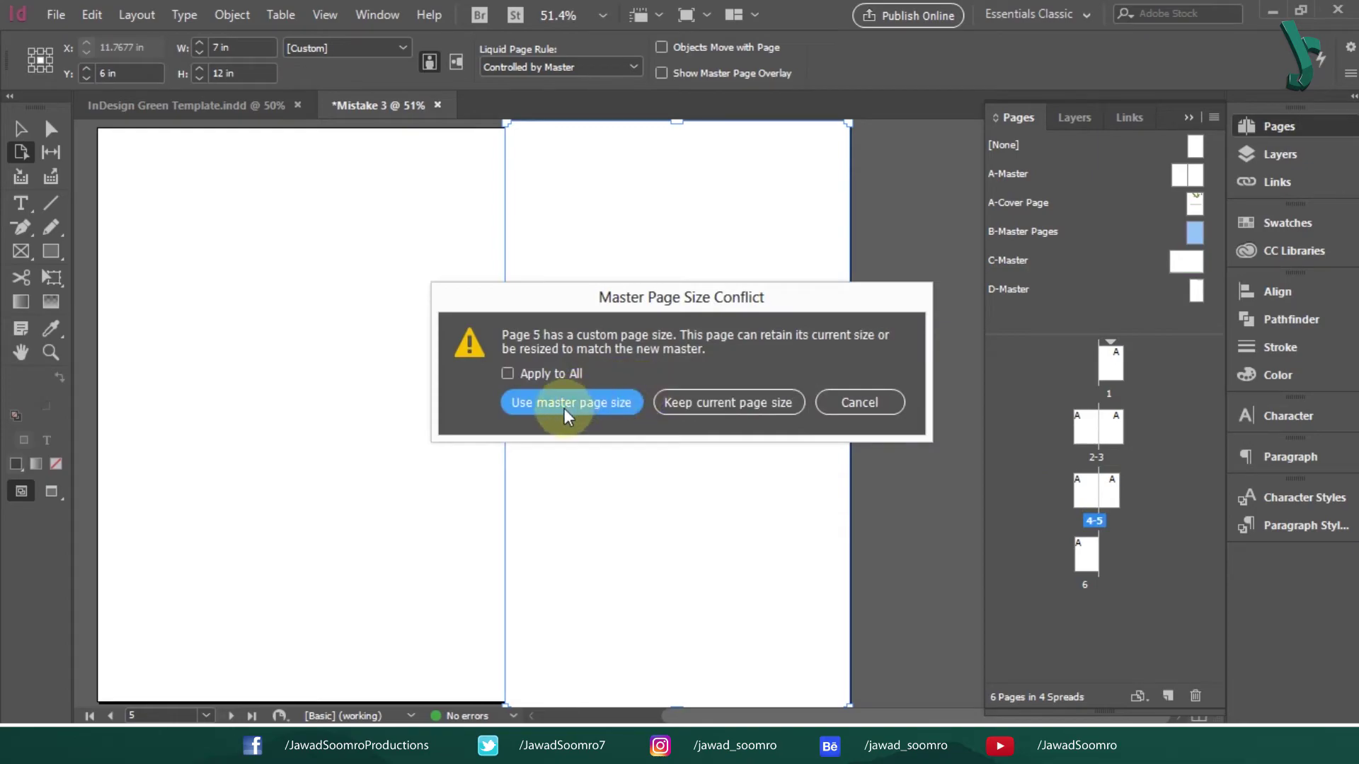
left_click(566, 403)
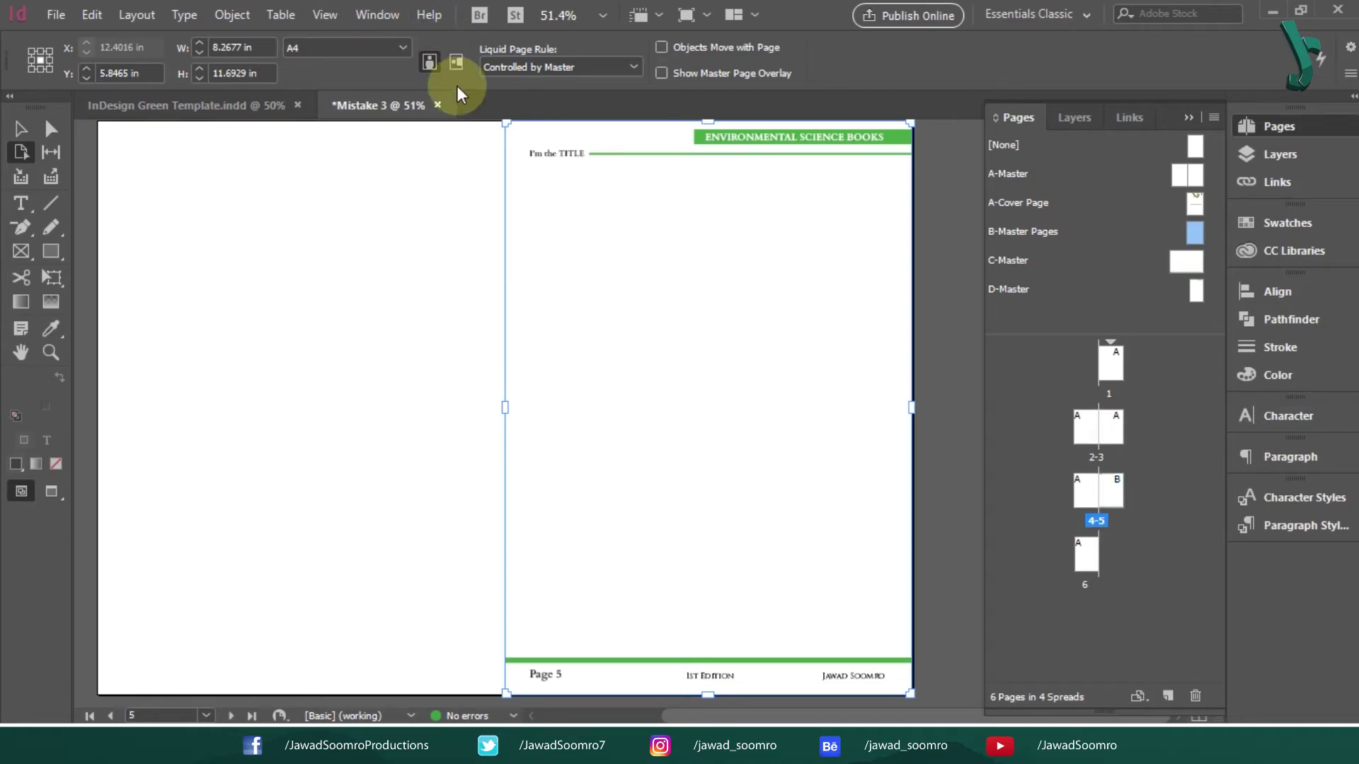
left_click(438, 105)
left_click(782, 397)
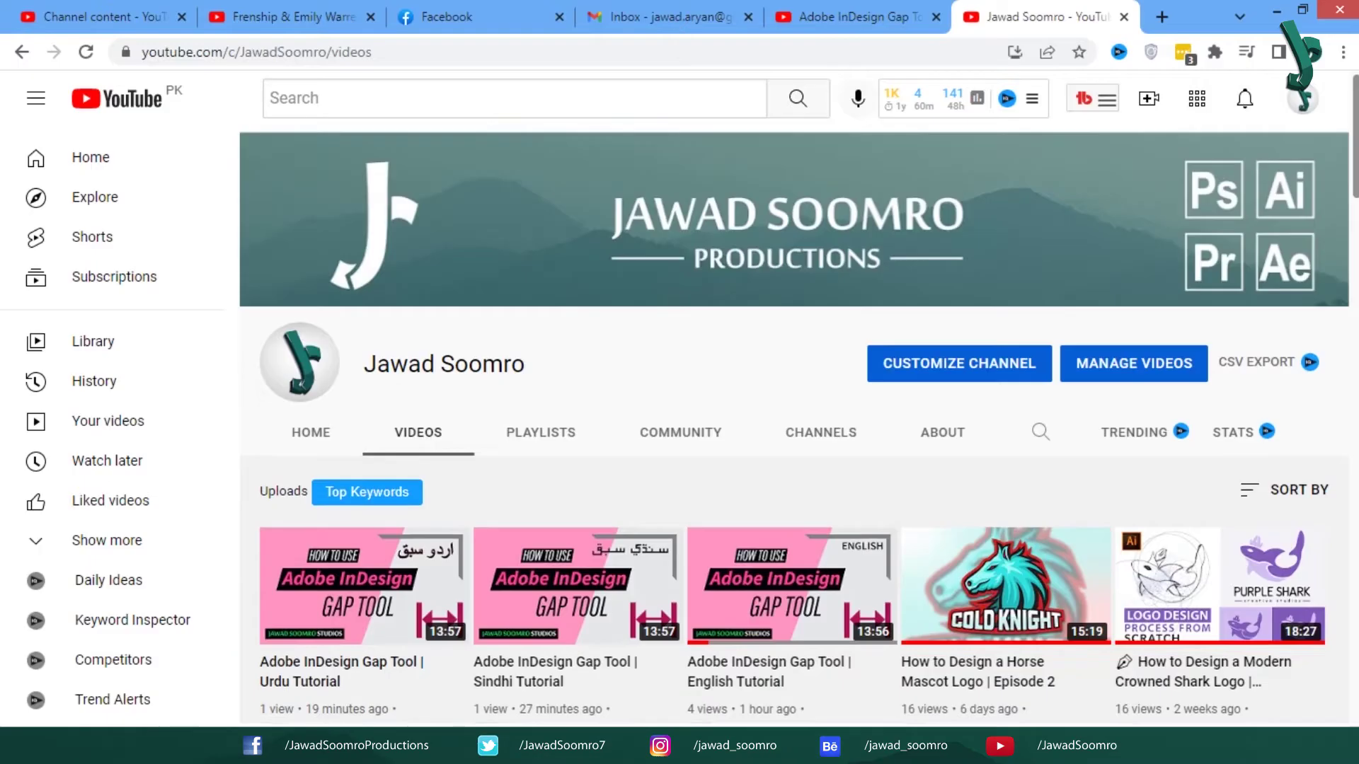
scroll(792, 424, "down", 4)
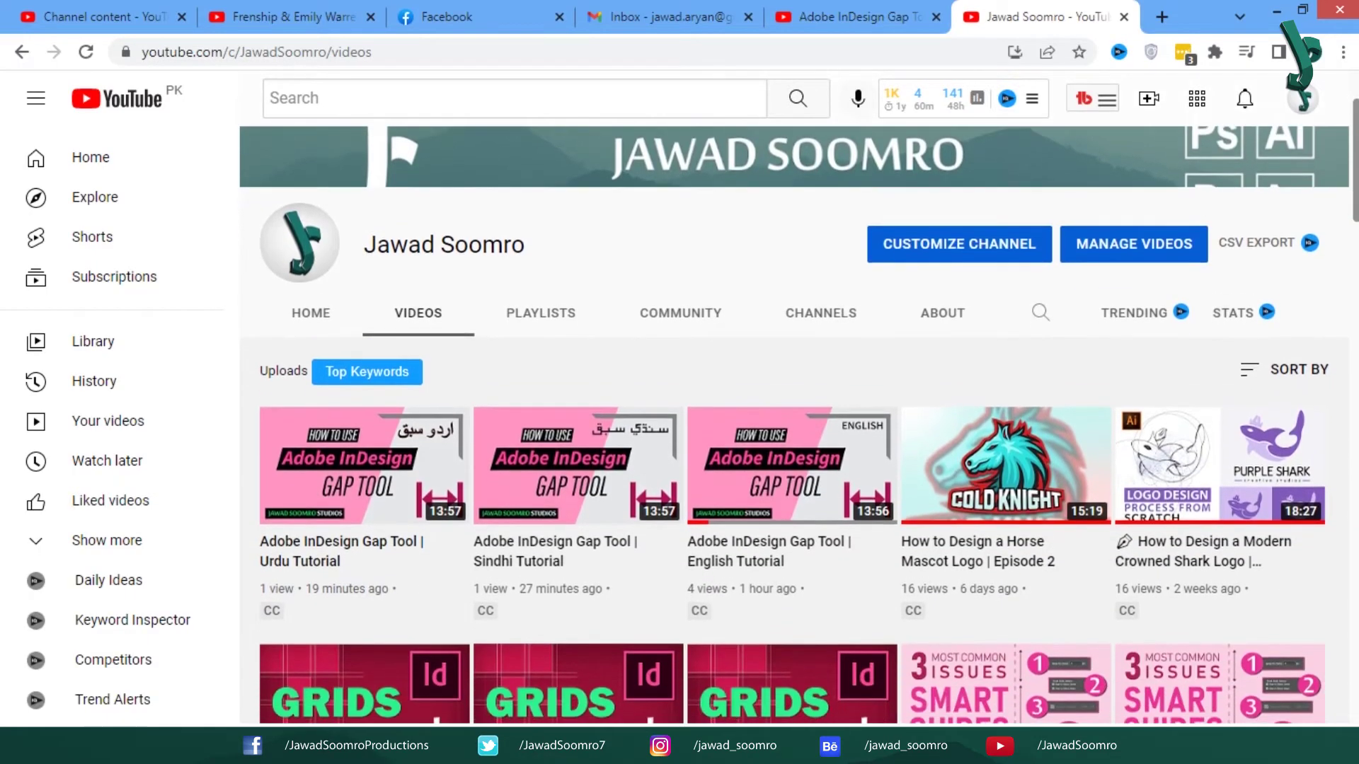